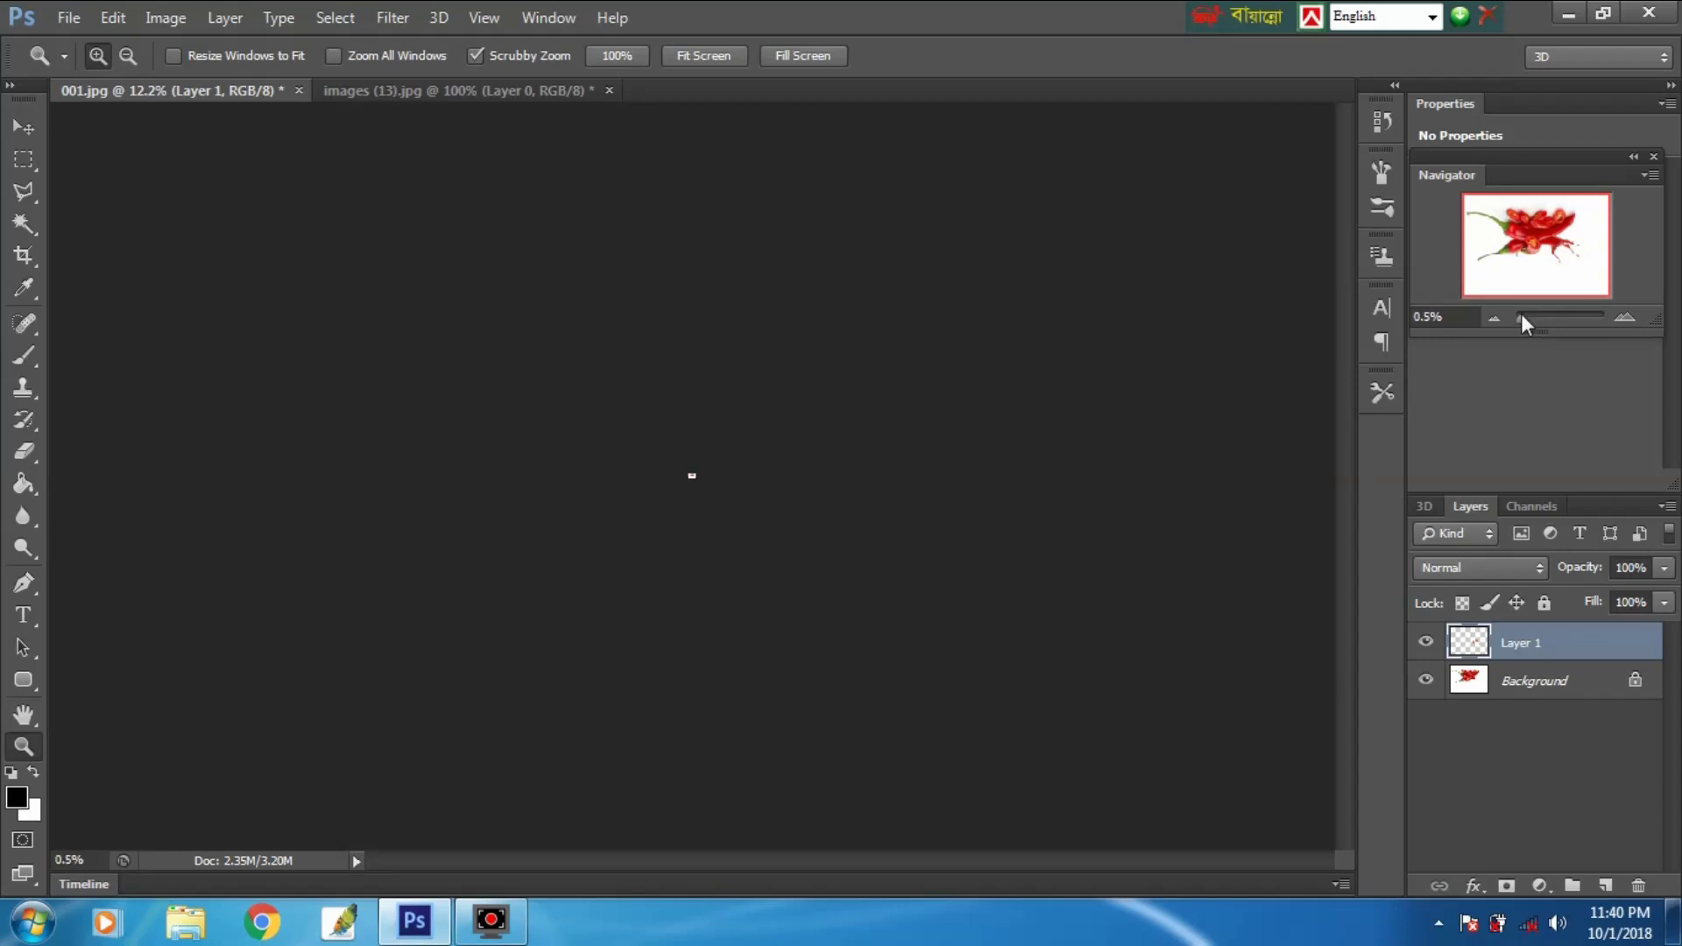
Zoom in on the chili image before browsing to the 001 and images (13) files.
{"action": "mouse_move", "coordinate": [1523, 319]}
{"action": "left_mouse_down"}
{"action": "mouse_move", "coordinate": [1563, 323]}
{"action": "mouse_move", "coordinate": [1549, 326]}
{"action": "left_mouse_up"}
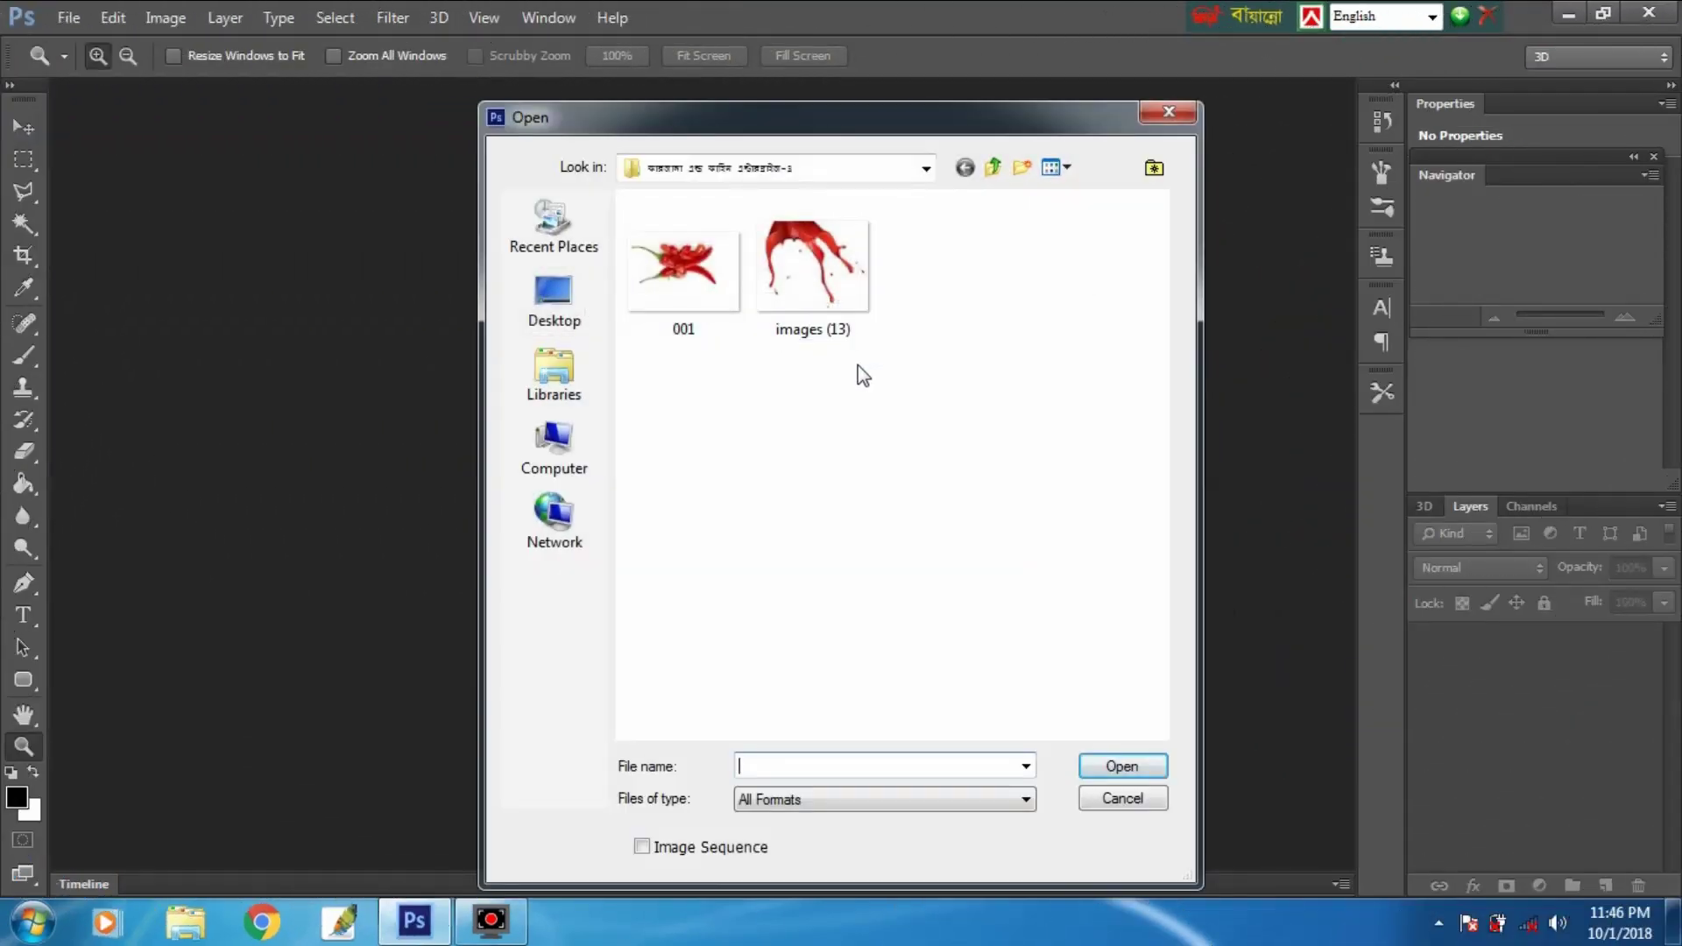
Open 001.jpg and images (13).jpg together and bring the 001.jpg chili photo to the front.
{"action": "left_click_drag", "start_coordinate": [860, 368], "coordinate": [689, 285]}
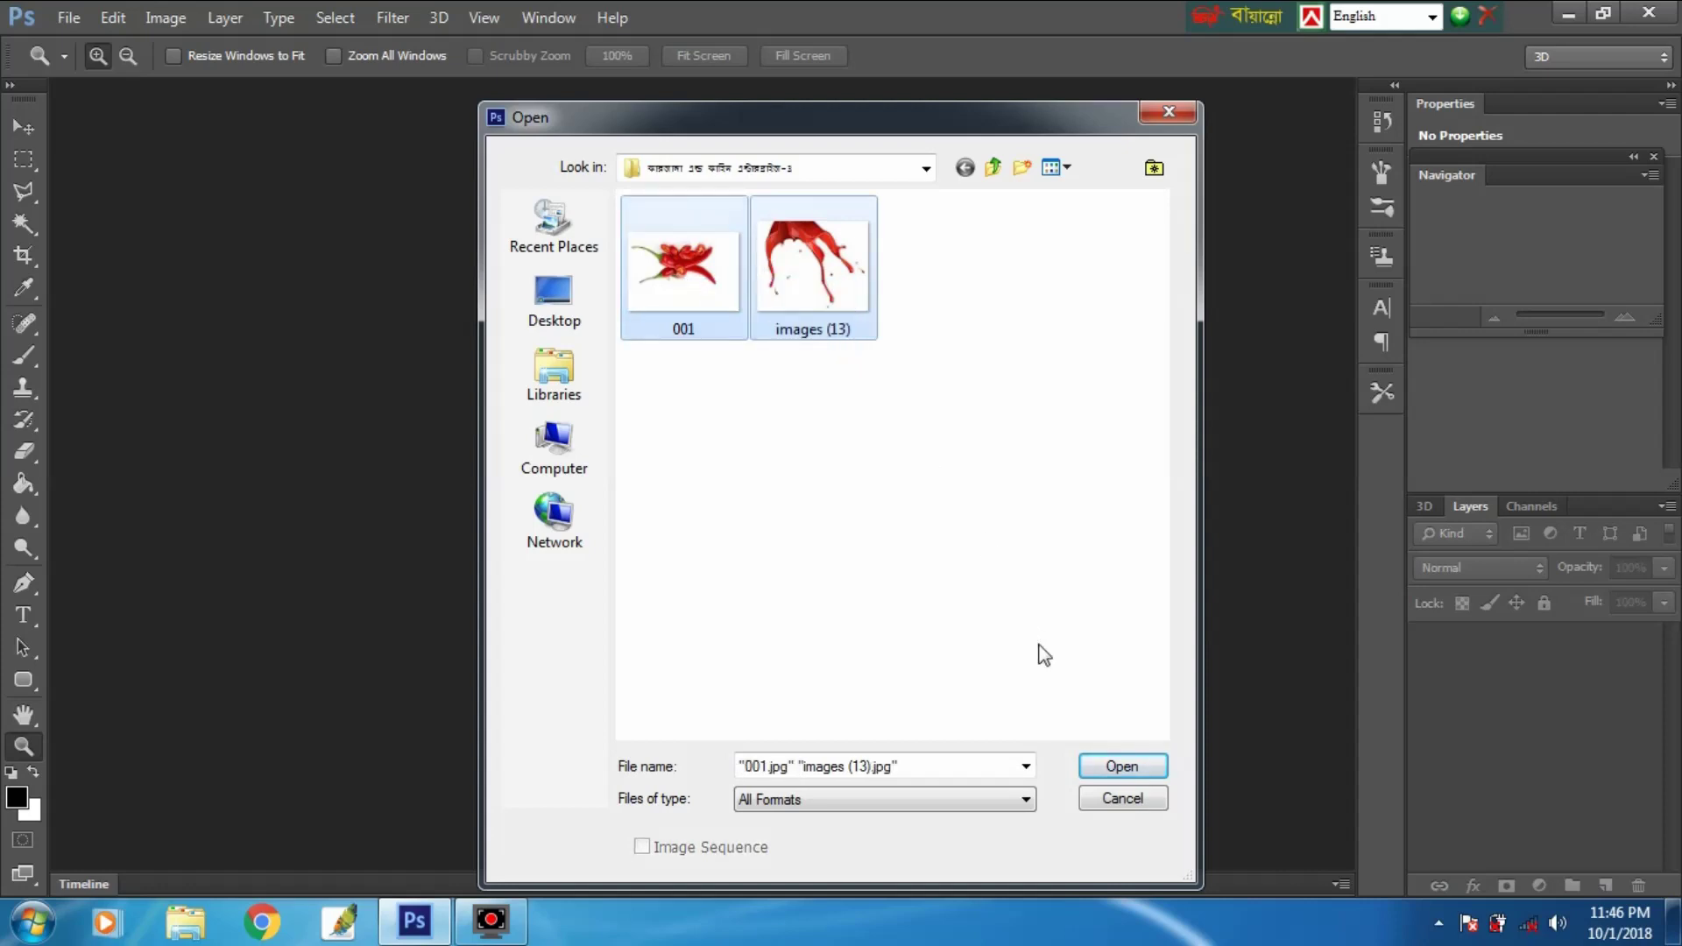
{"action": "left_click", "coordinate": [1119, 767]}
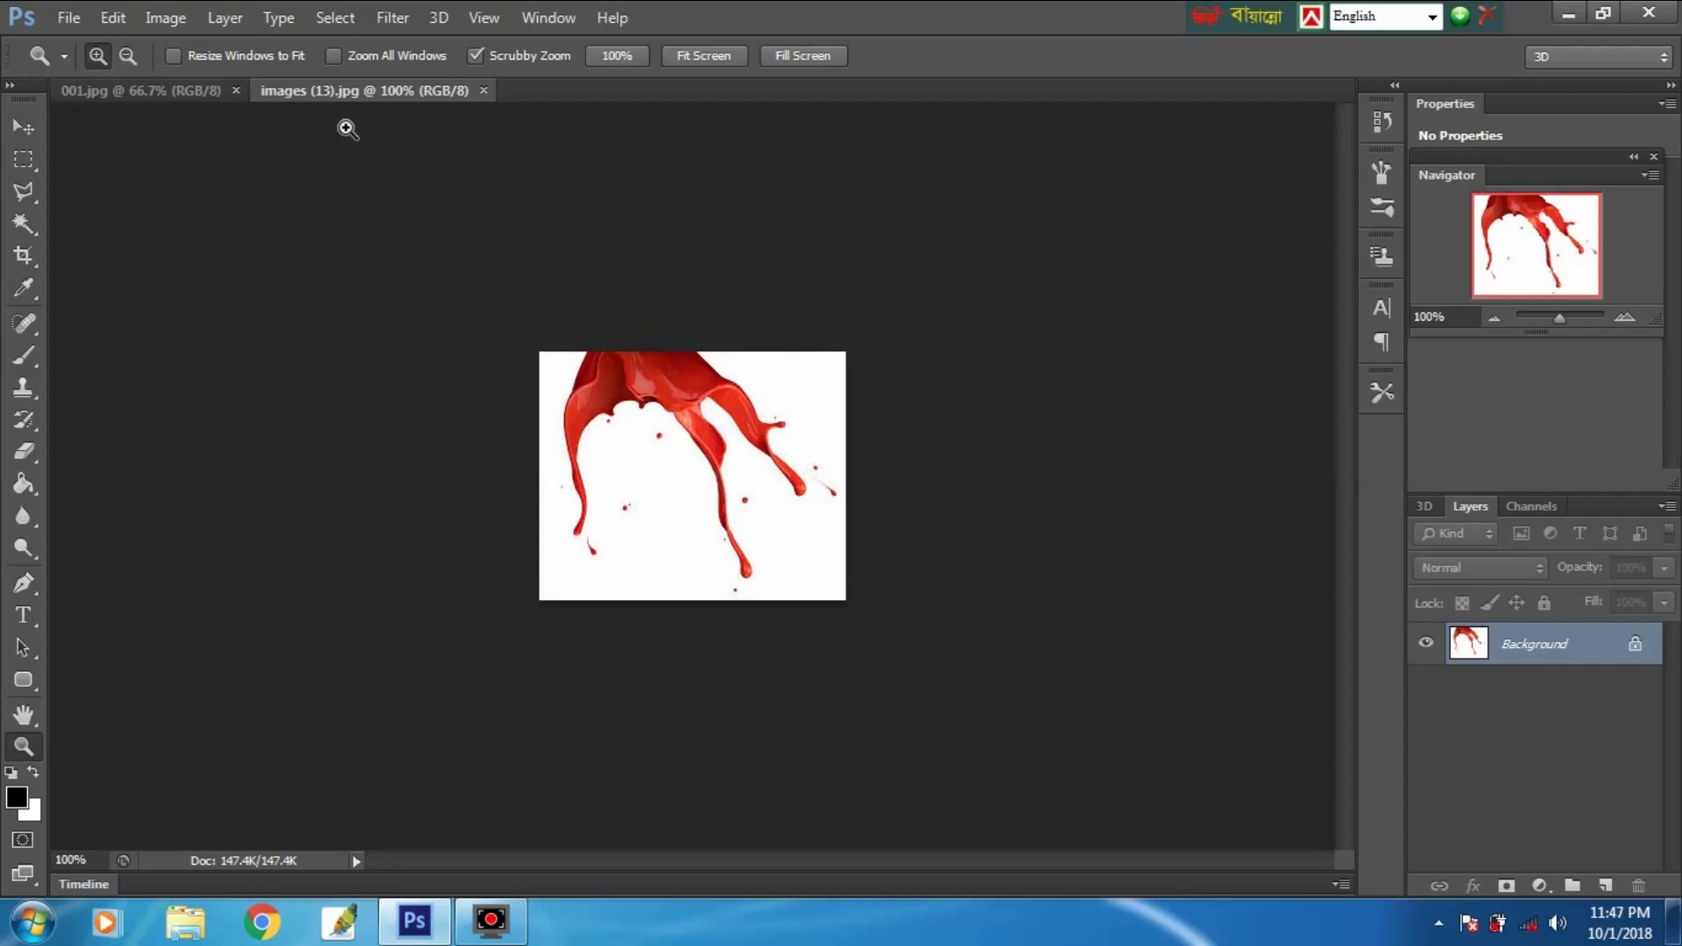
{"action": "left_click", "coordinate": [209, 87]}
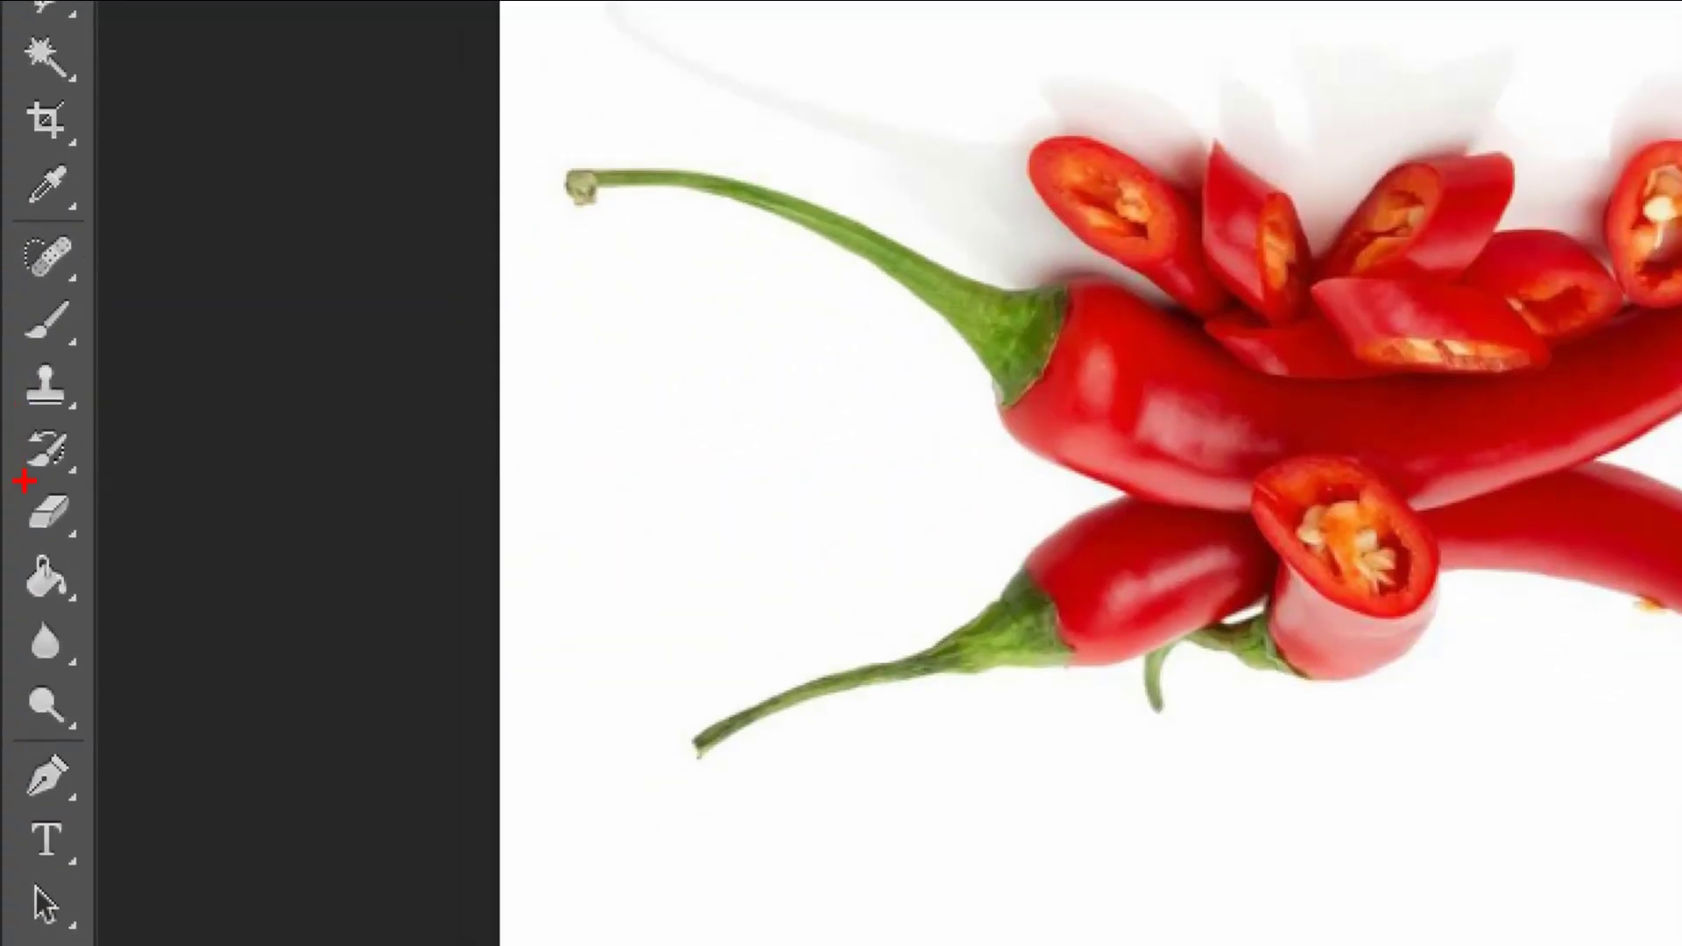
Erase the lower chili's tip to white with an 80 px hard round Eraser, then show images (13).jpg.
{"action": "left_click_drag", "start_coordinate": [49, 489], "coordinate": [87, 573]}
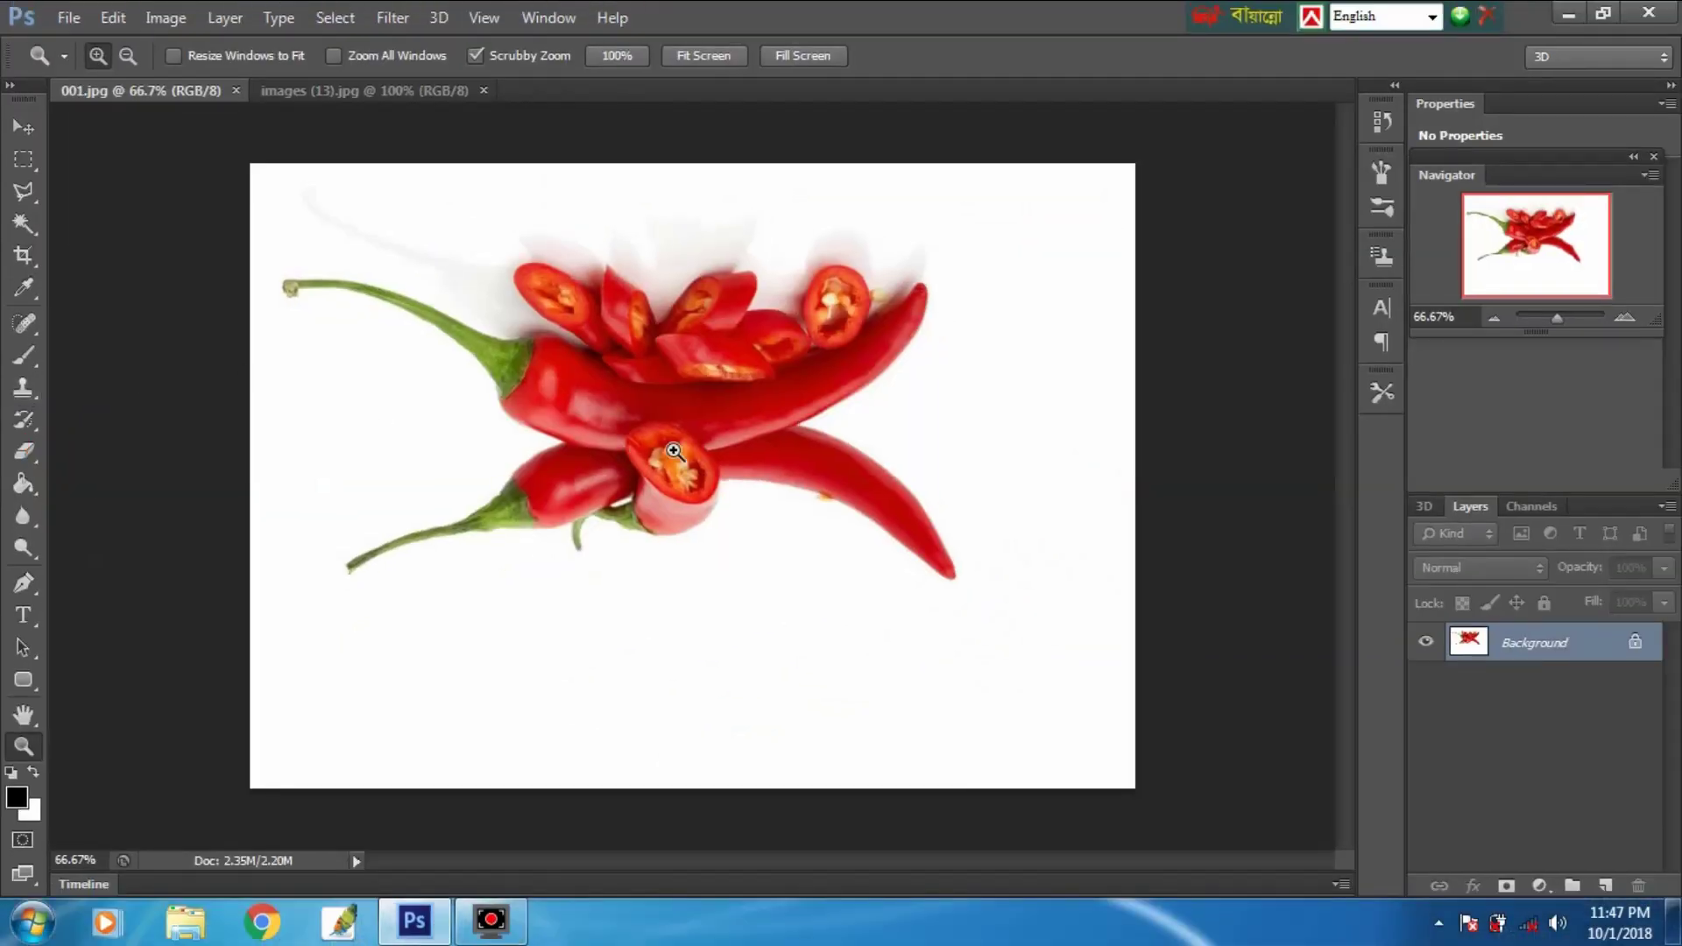
{"action": "left_click", "coordinate": [24, 452]}
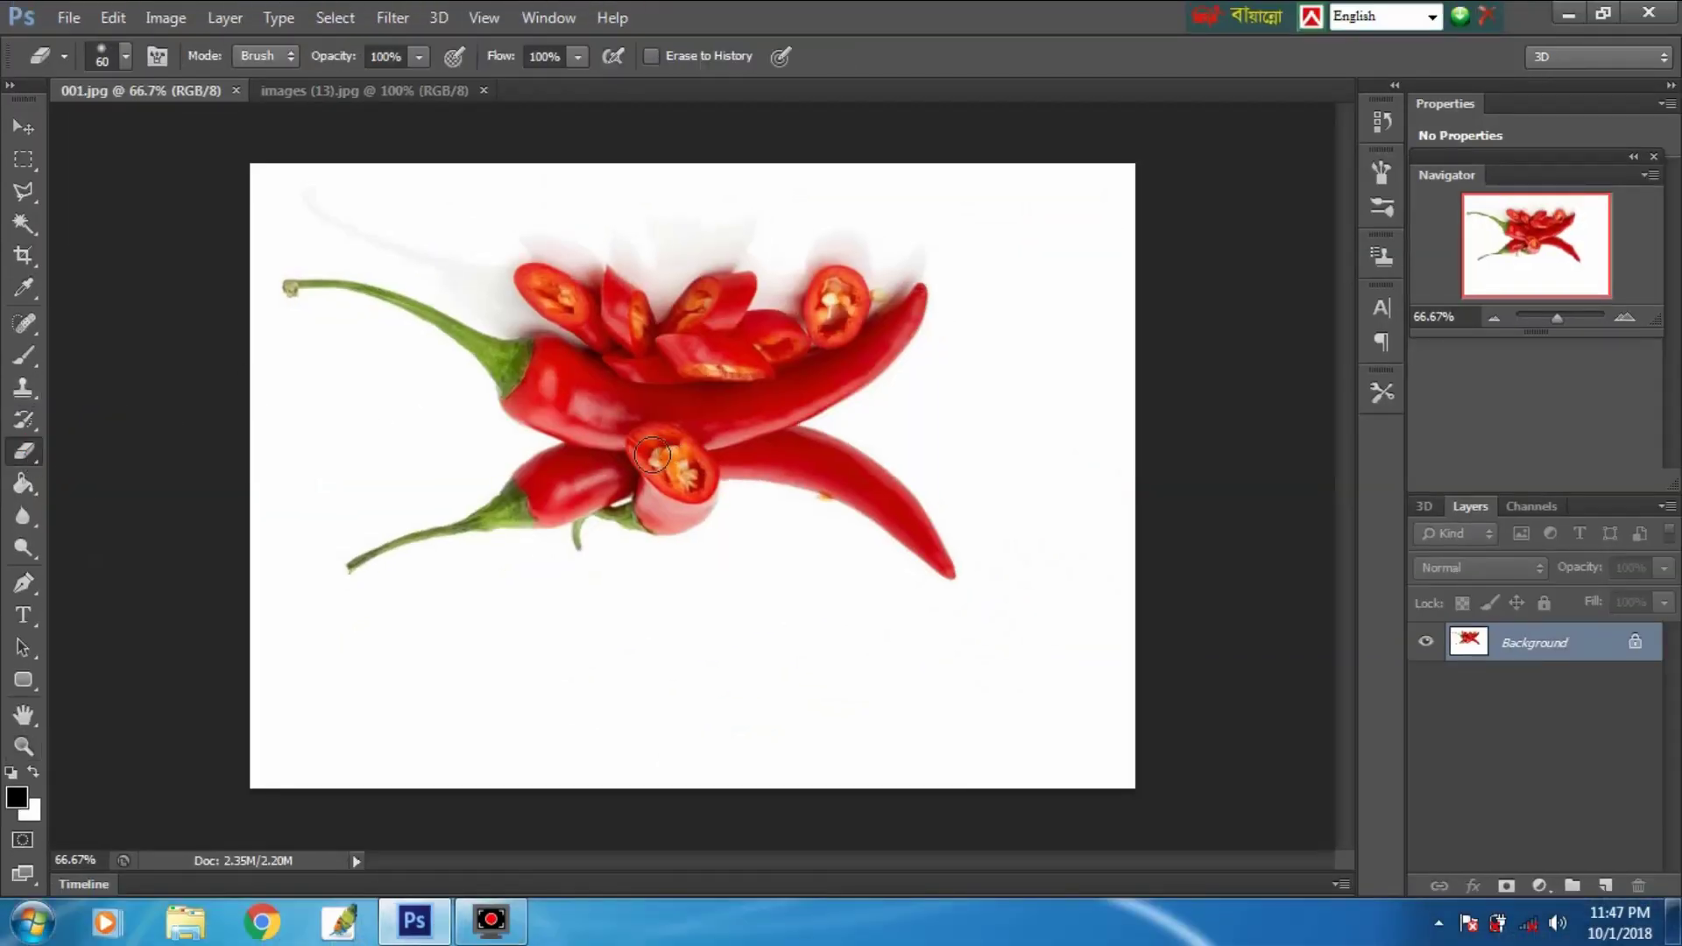
{"action": "key", "text": "bracketright"}
{"action": "key", "text": "bracketright"}
{"action": "right_click", "coordinate": [893, 475]}
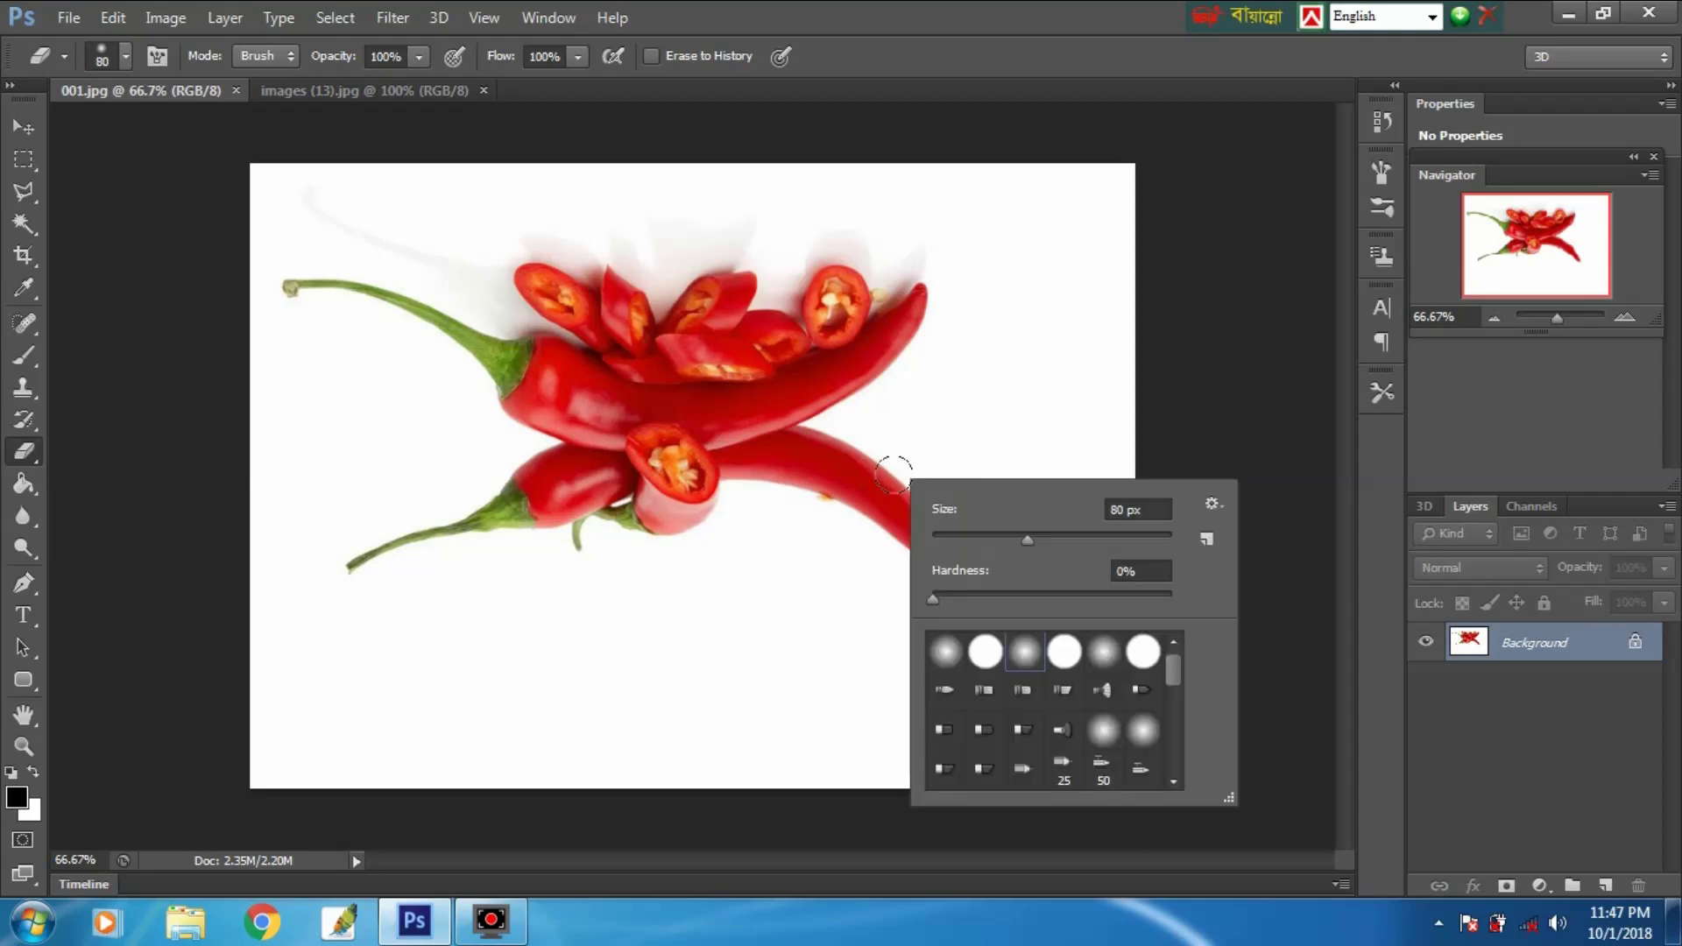
{"action": "left_click", "coordinate": [987, 650]}
{"action": "left_click", "coordinate": [986, 410]}
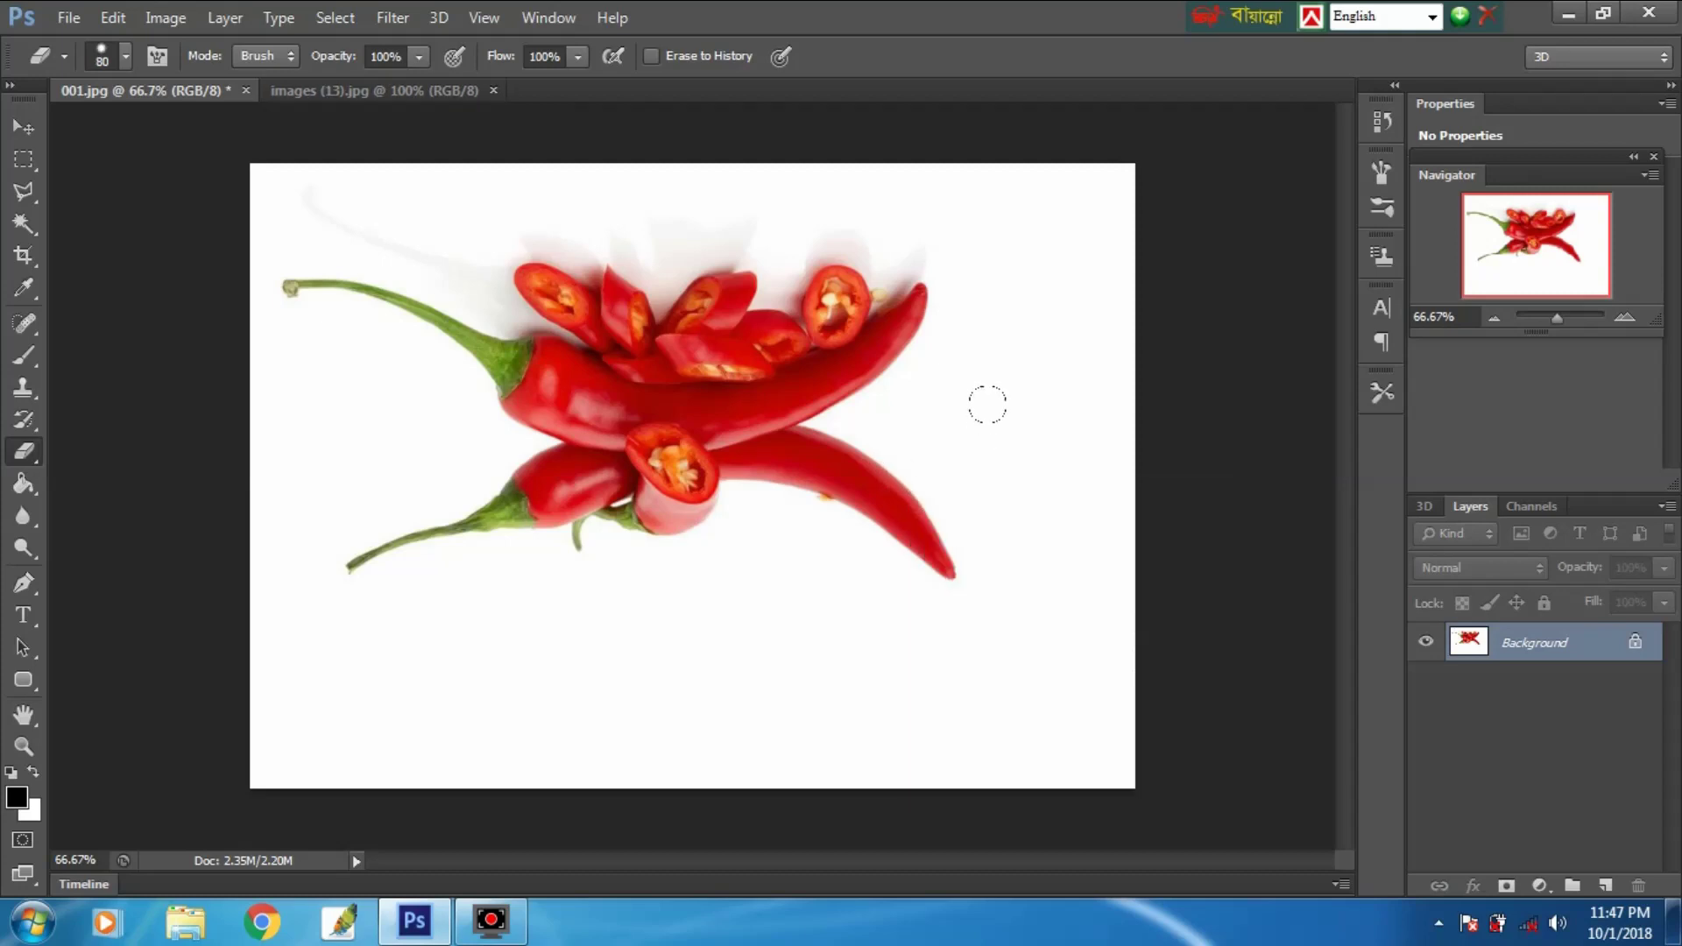
{"action": "mouse_move", "coordinate": [917, 529]}
{"action": "left_mouse_down"}
{"action": "mouse_move", "coordinate": [893, 544]}
{"action": "mouse_move", "coordinate": [856, 499]}
{"action": "mouse_move", "coordinate": [902, 455]}
{"action": "mouse_move", "coordinate": [849, 503]}
{"action": "mouse_move", "coordinate": [859, 452]}
{"action": "mouse_move", "coordinate": [833, 500]}
{"action": "left_mouse_up"}
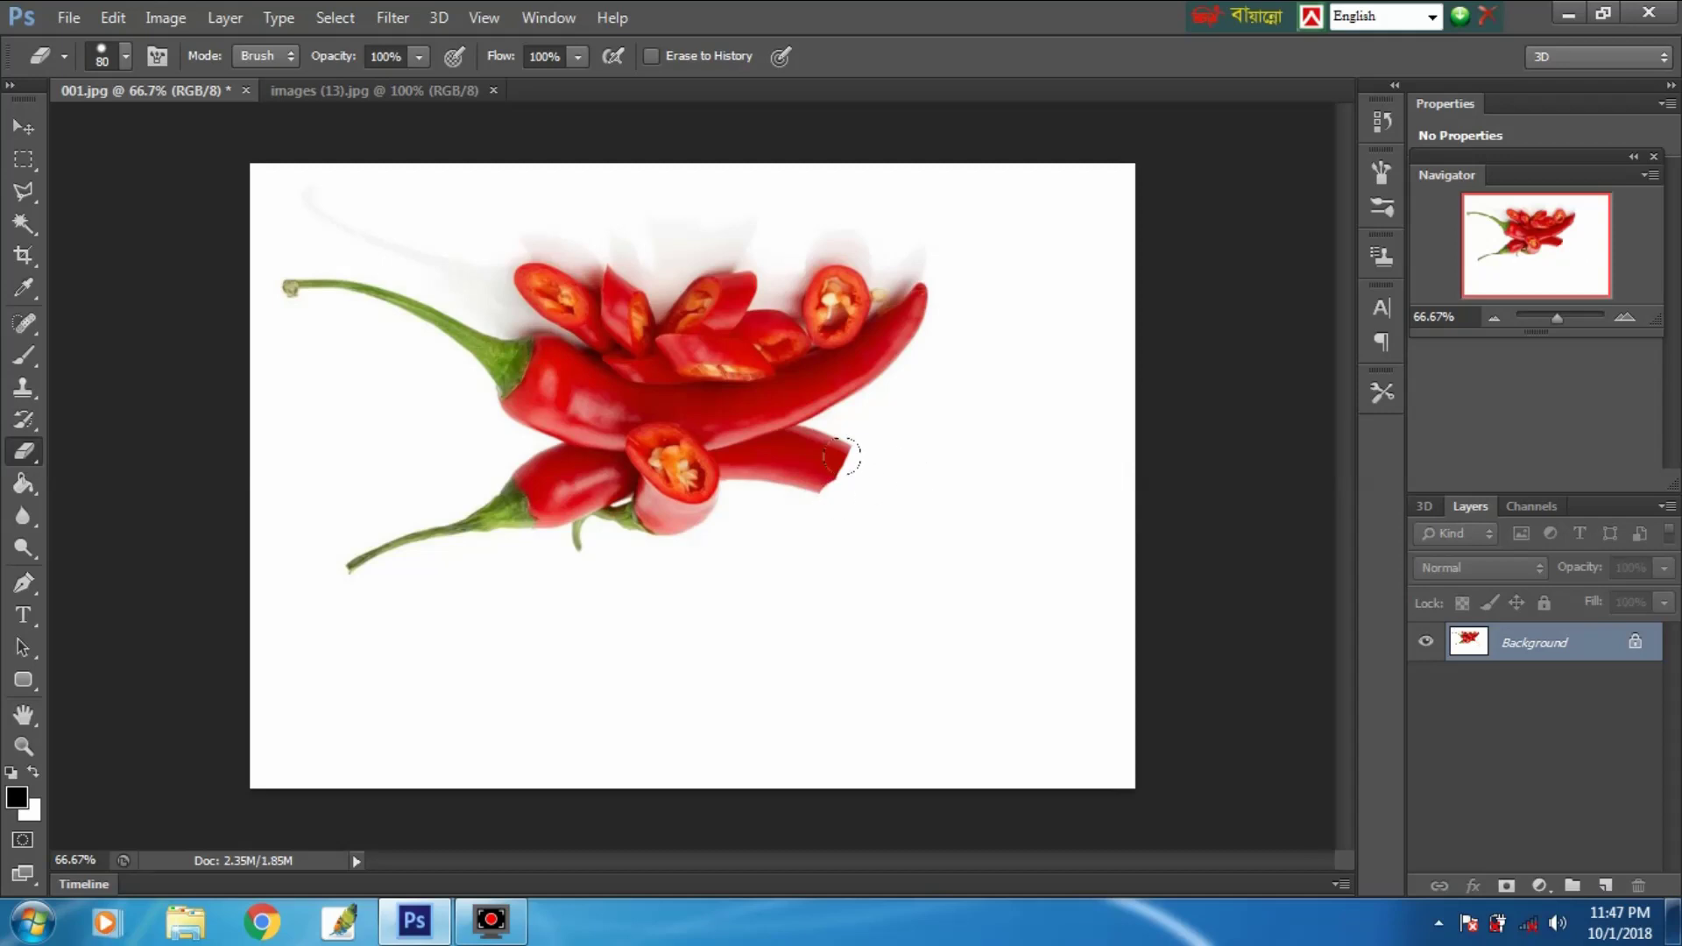
{"action": "left_click", "coordinate": [340, 86]}
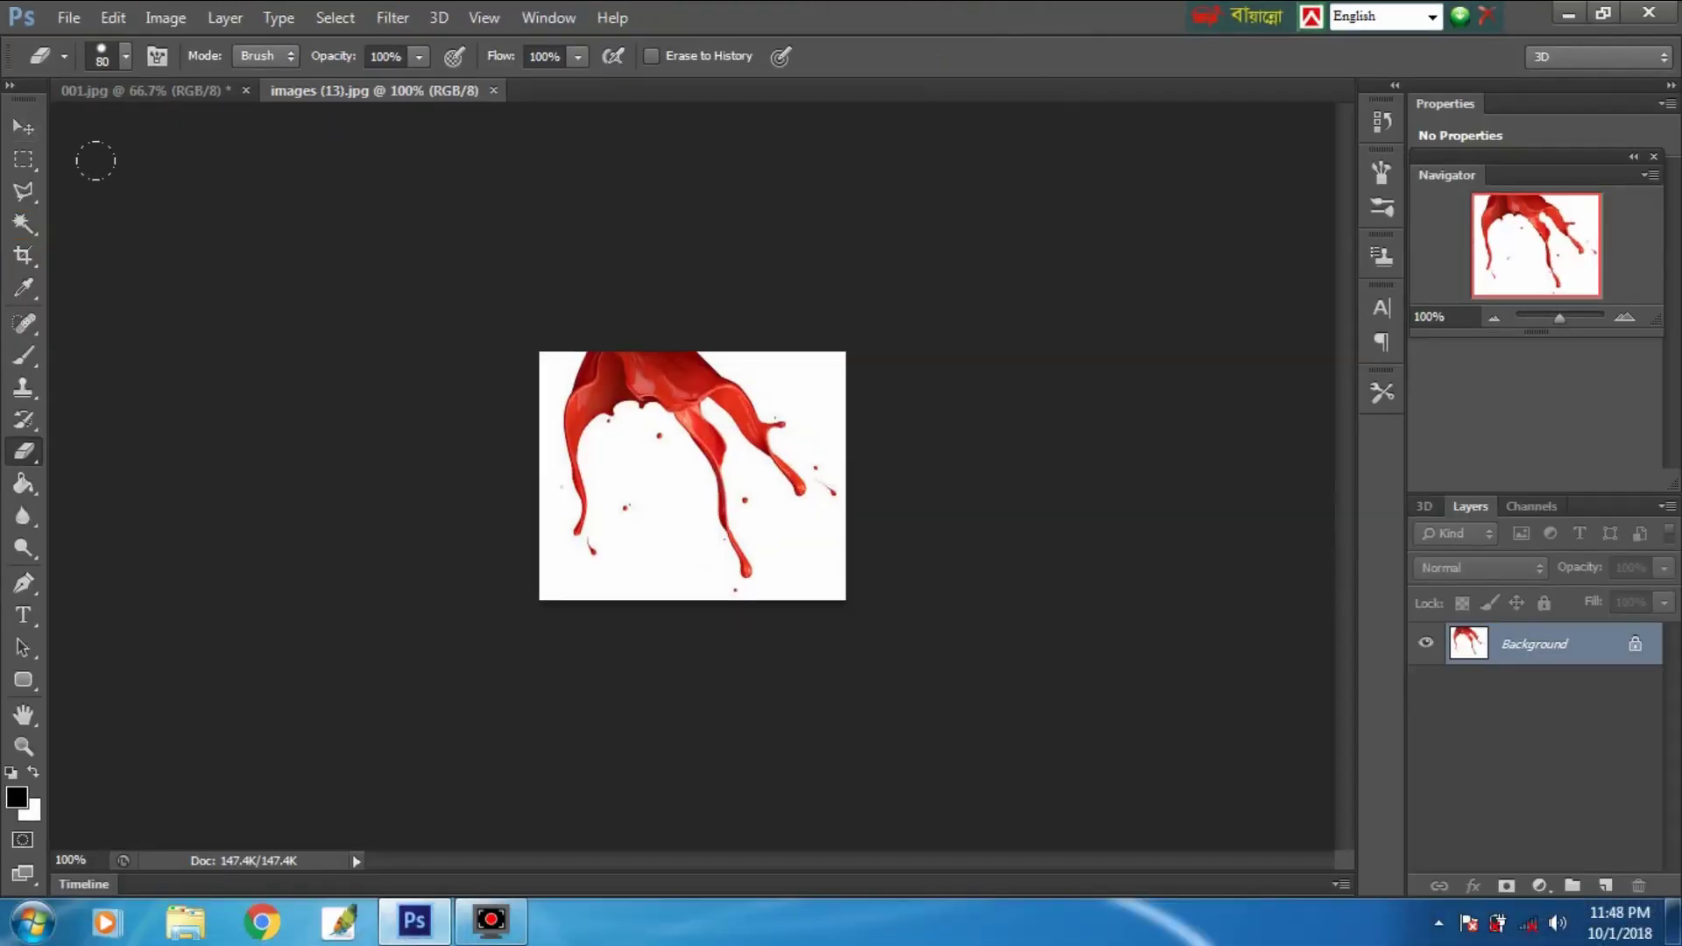
Magic-wand the white background, convert Background to Layer 0, and delete the white to transparency.
{"action": "left_click", "coordinate": [24, 223]}
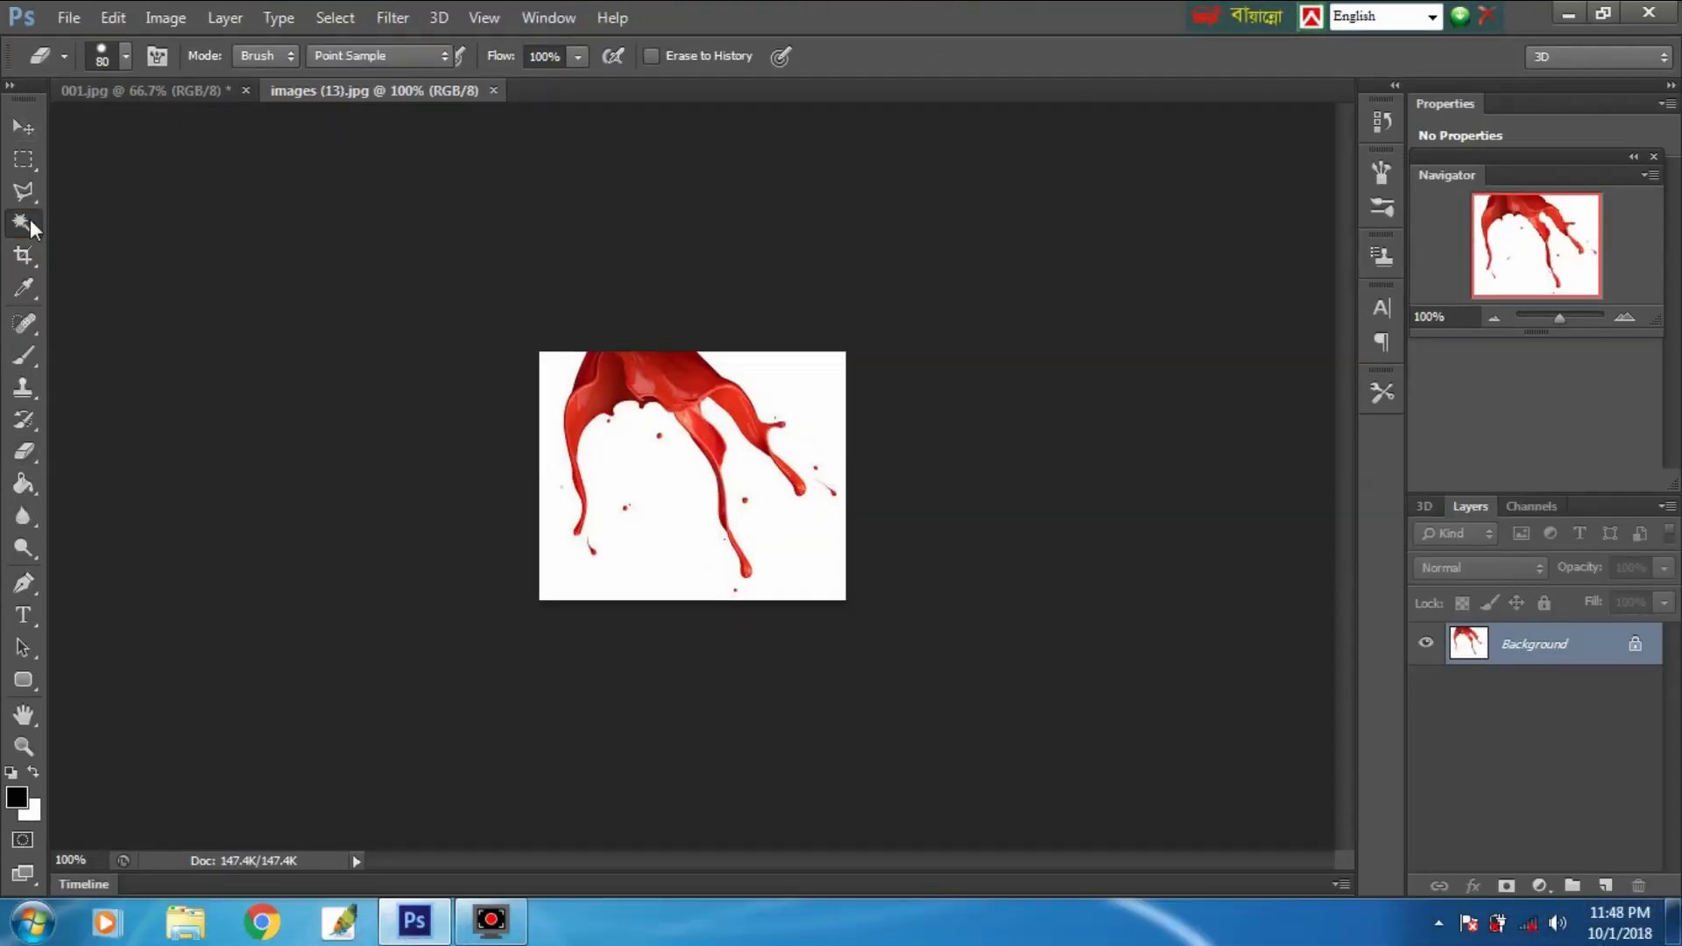
{"action": "left_click", "coordinate": [624, 485]}
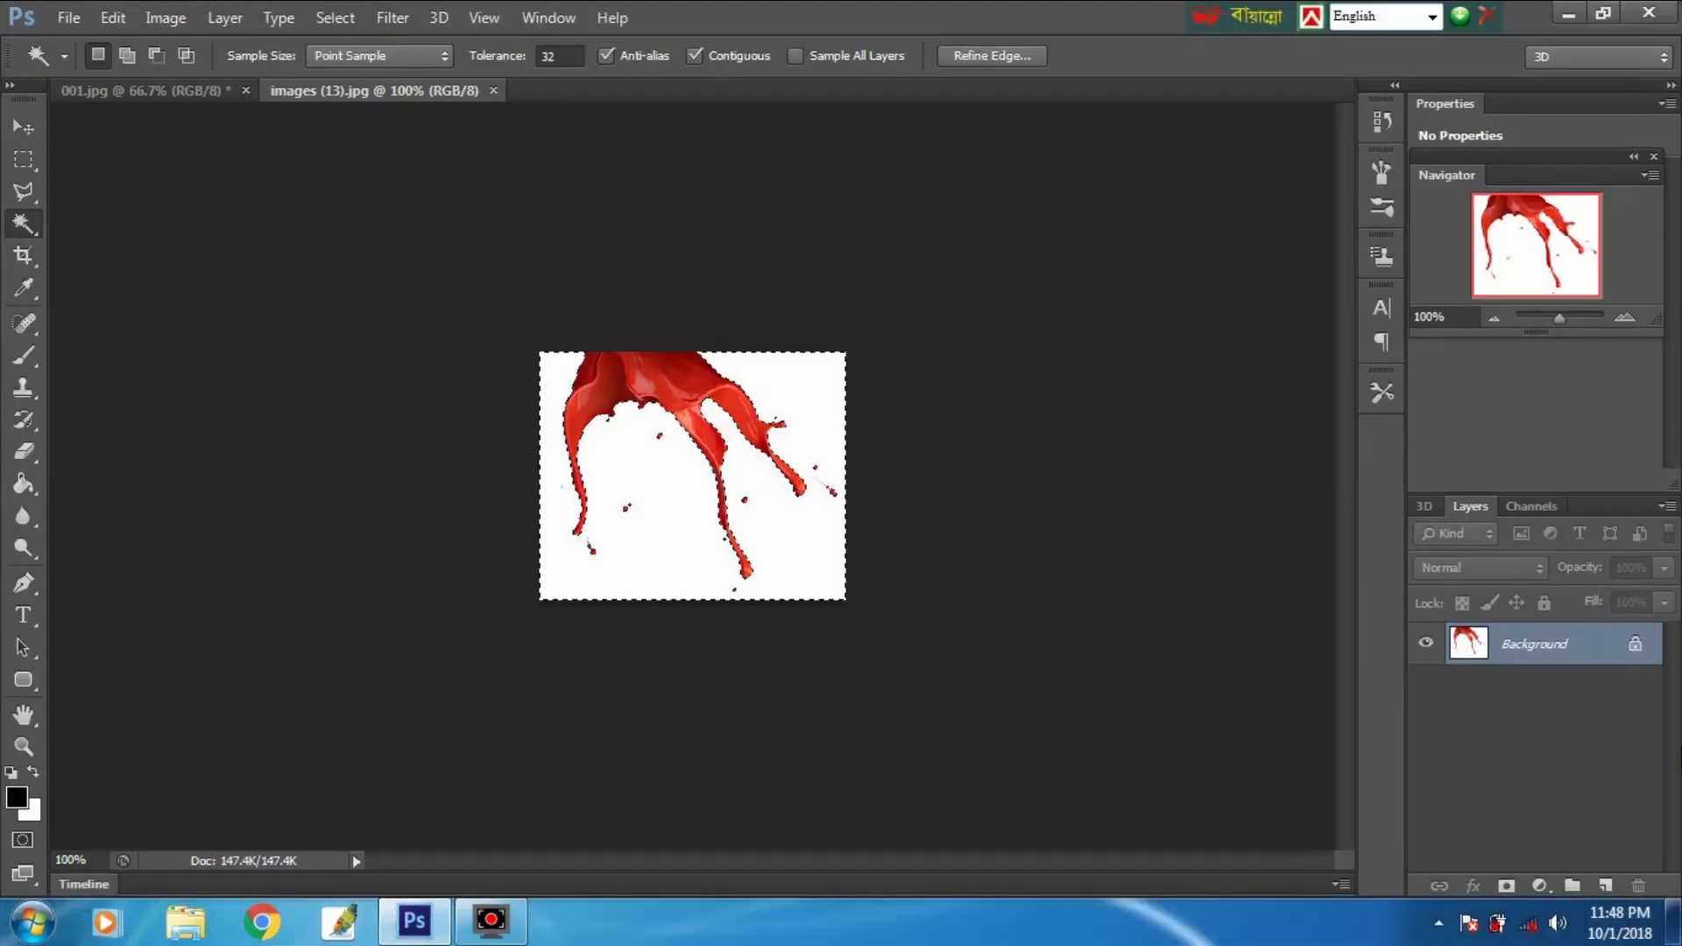
{"action": "double_click", "coordinate": [1582, 649]}
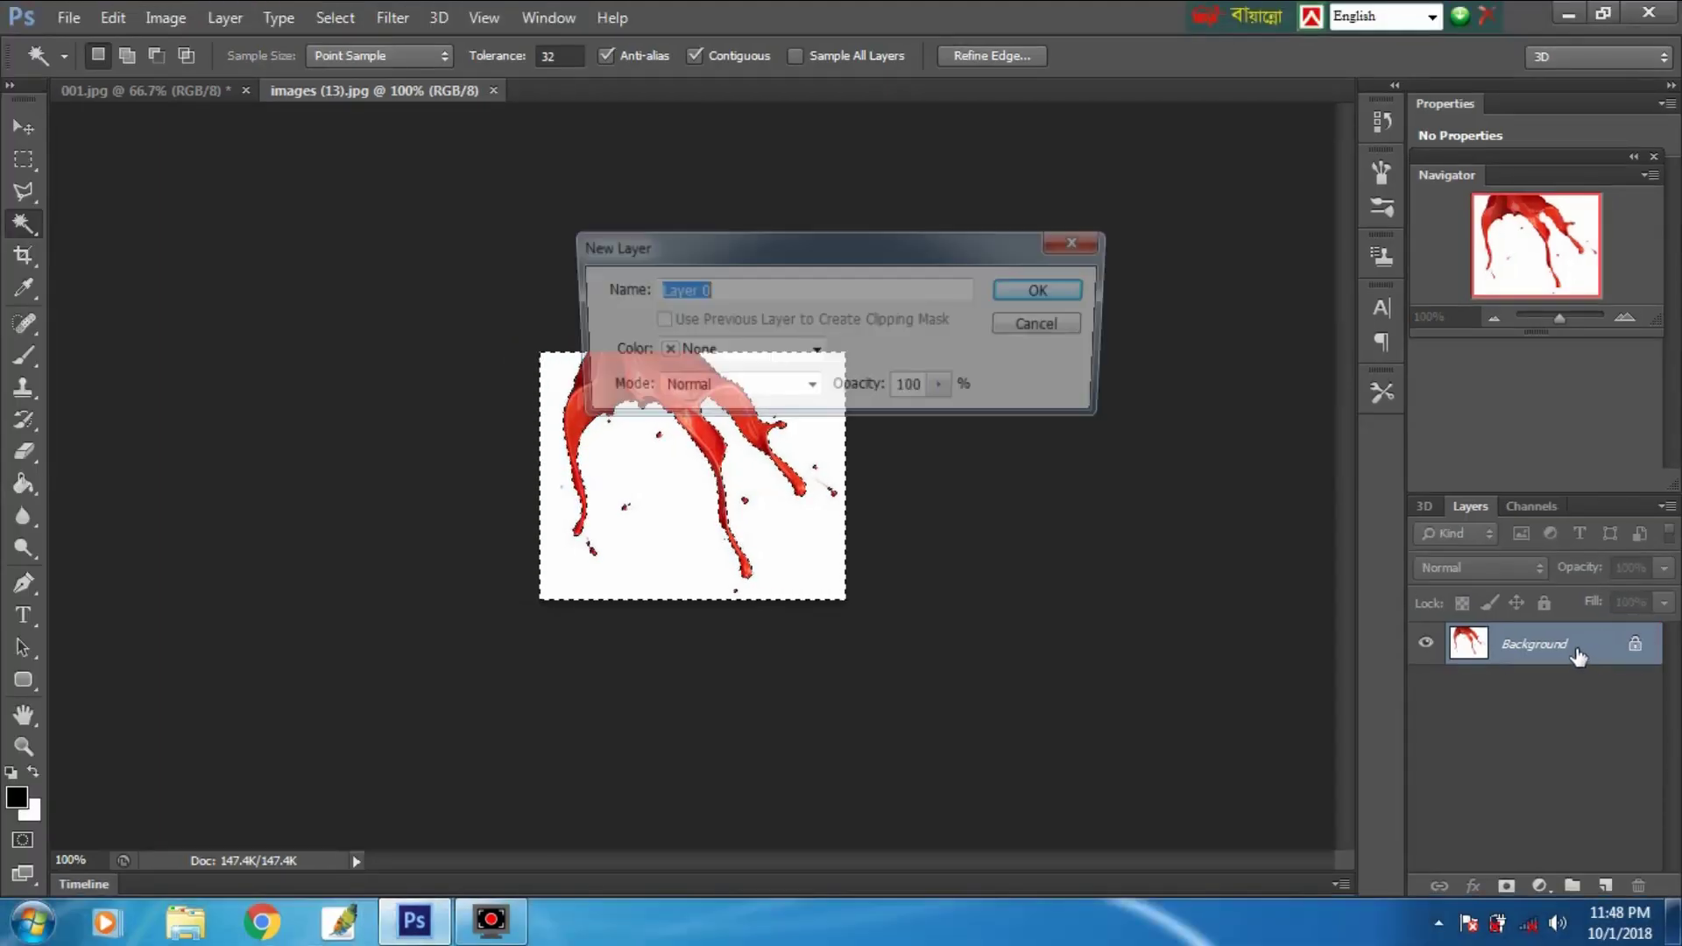
{"action": "left_click", "coordinate": [1080, 295]}
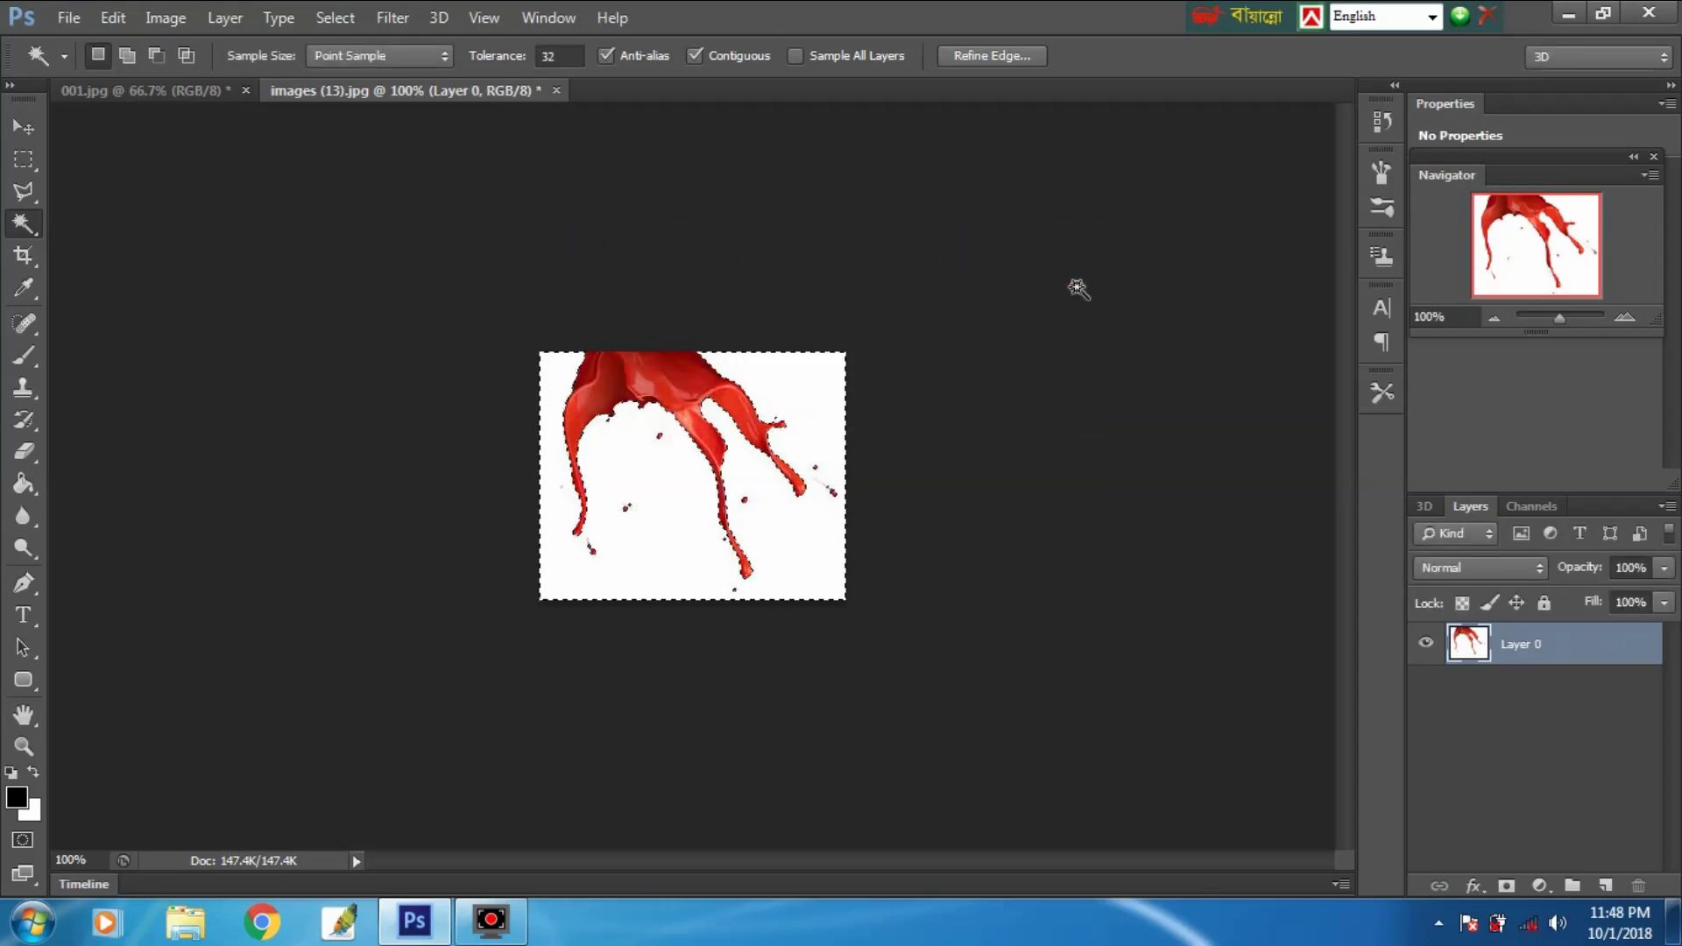
{"action": "key", "text": "BackSpace"}
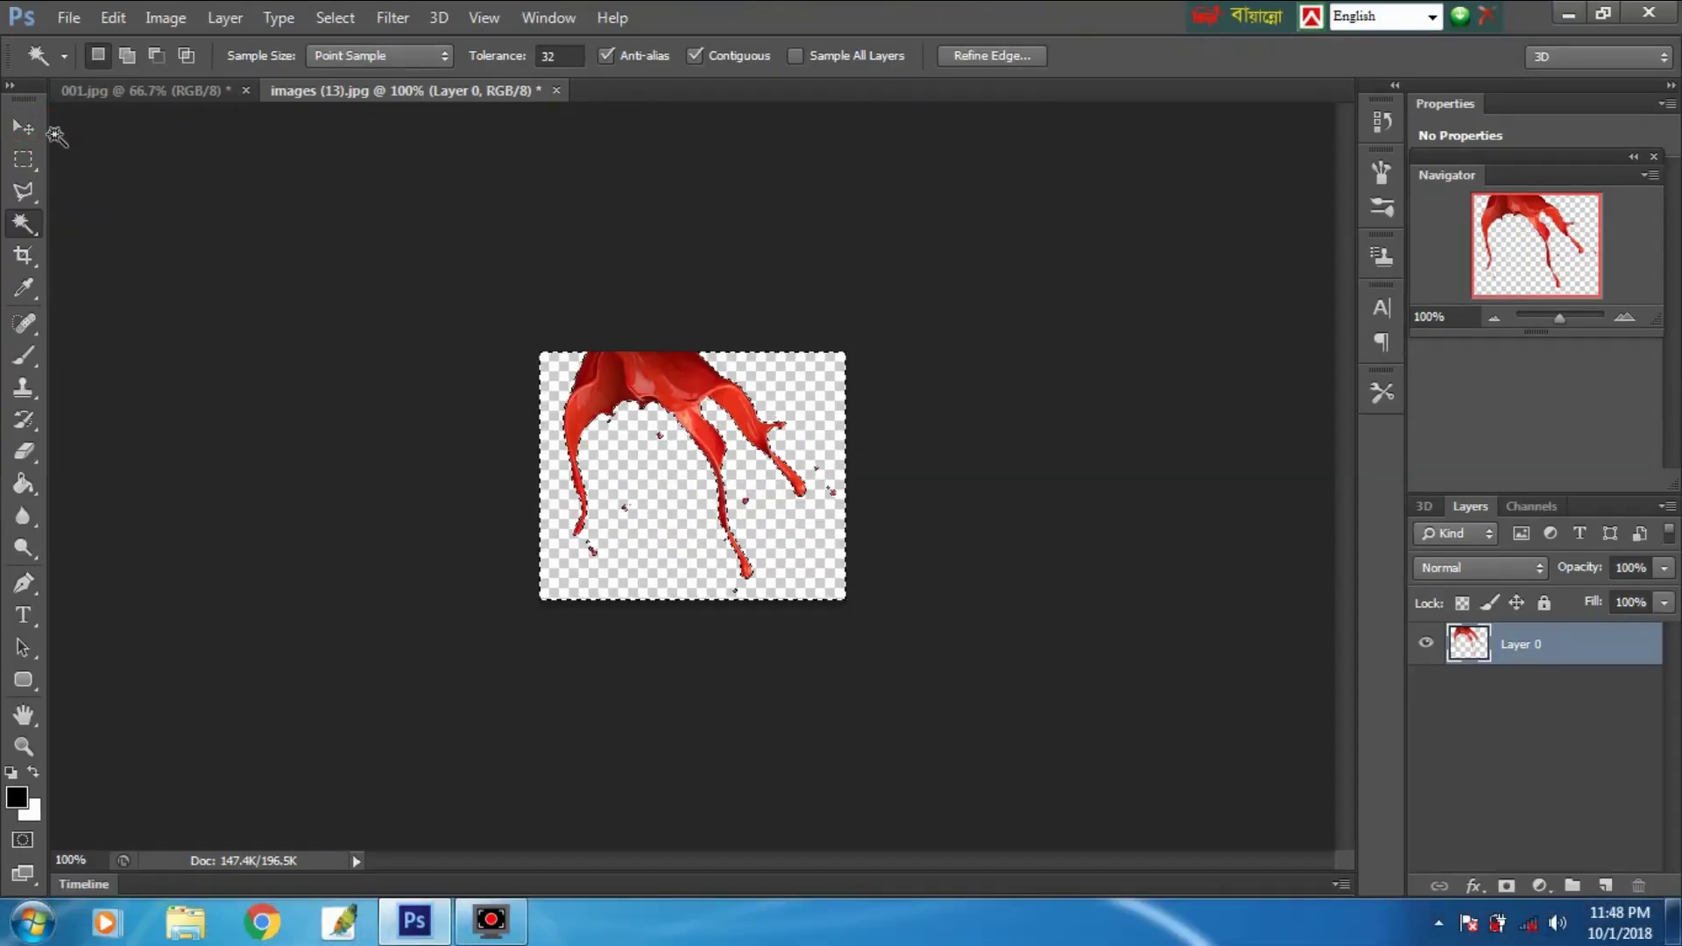
Drag the splash into 001.jpg below the chili's erased tip and enlarge it up and right.
{"action": "left_click", "coordinate": [28, 128]}
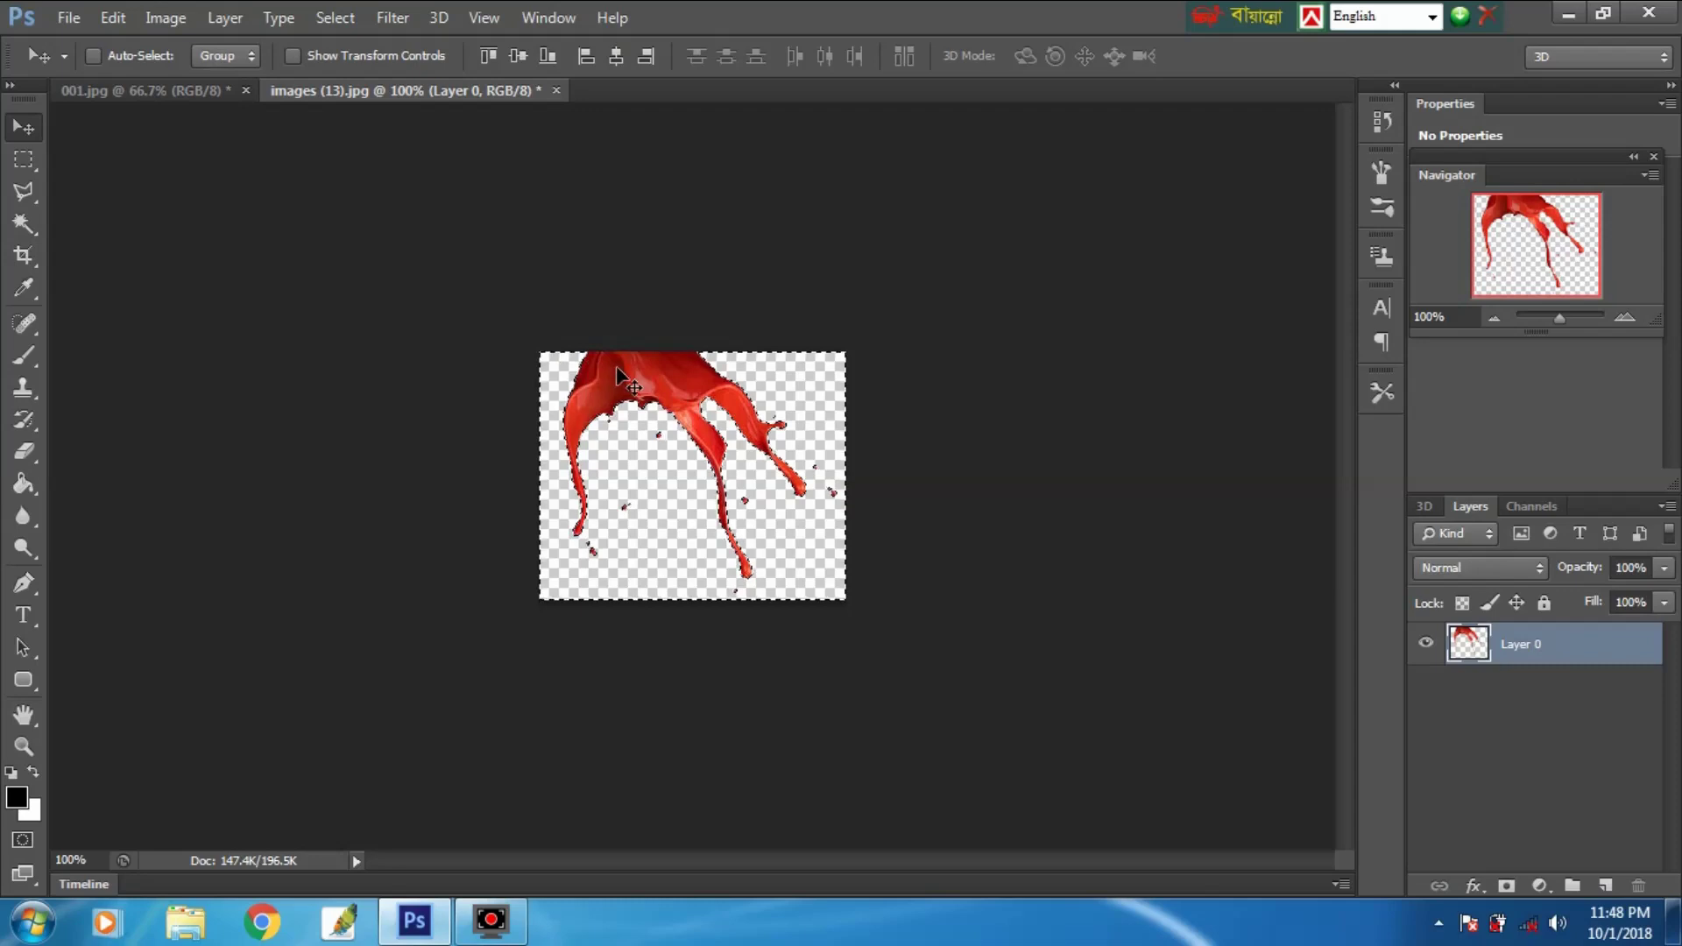
{"action": "mouse_move", "coordinate": [552, 361]}
{"action": "left_mouse_down"}
{"action": "mouse_move", "coordinate": [424, 100]}
{"action": "mouse_move", "coordinate": [190, 90]}
{"action": "mouse_move", "coordinate": [615, 338]}
{"action": "left_mouse_up"}
{"action": "left_click_drag", "start_coordinate": [675, 494], "coordinate": [798, 547]}
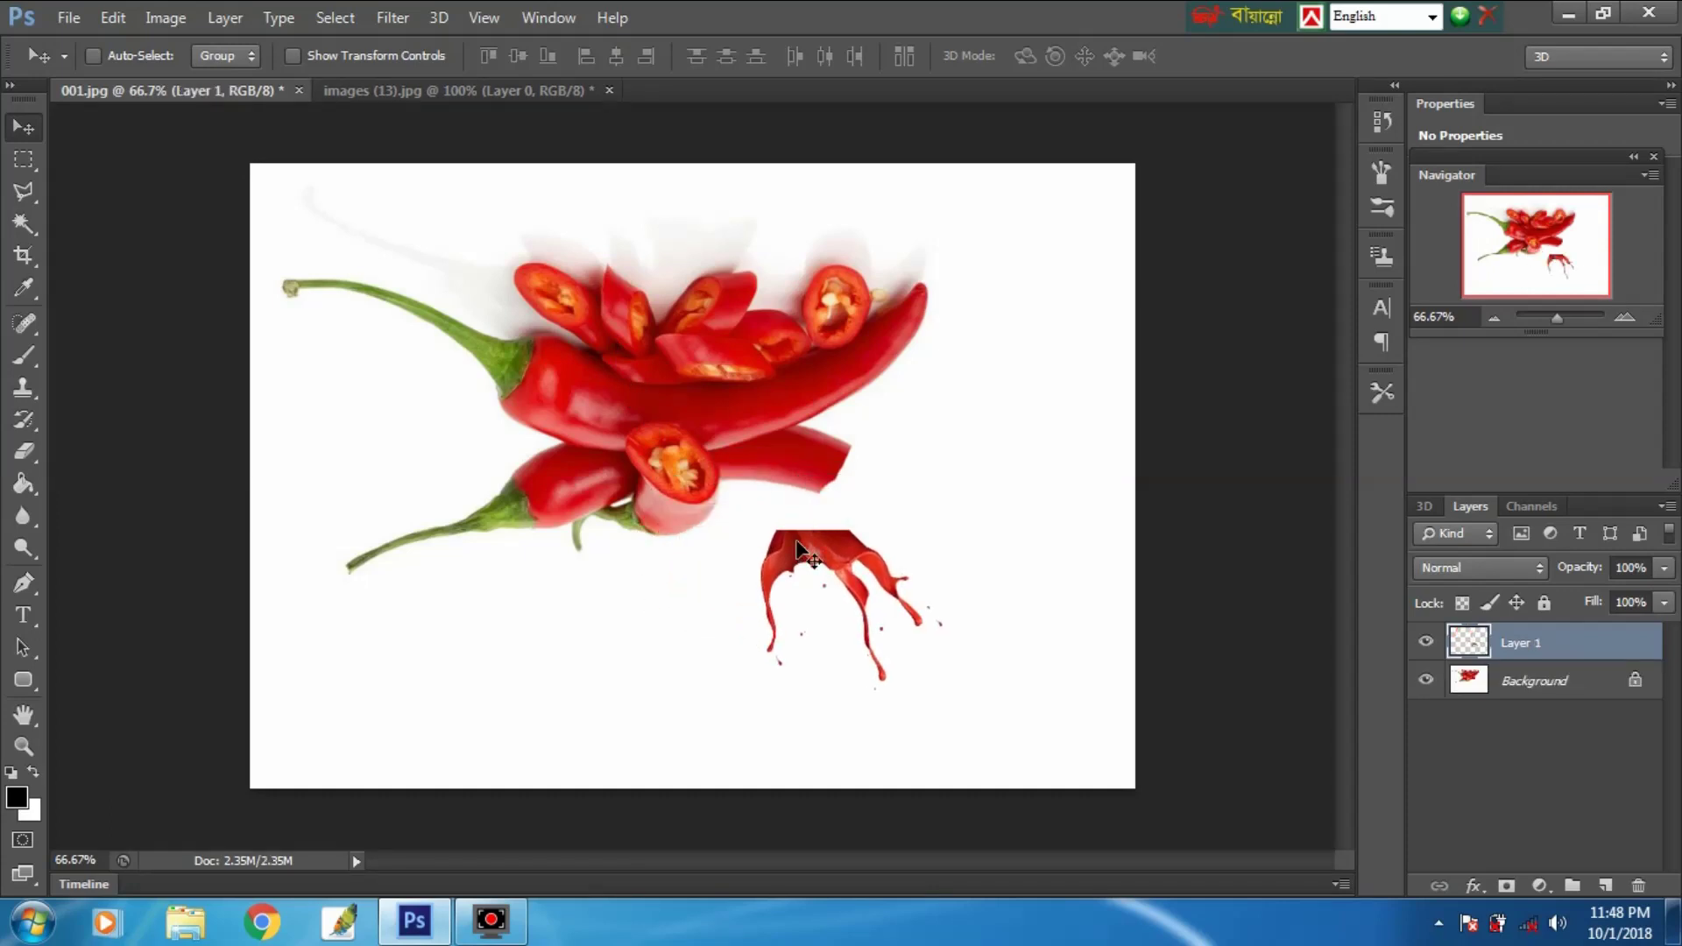
{"action": "key", "text": "ctrl+t"}
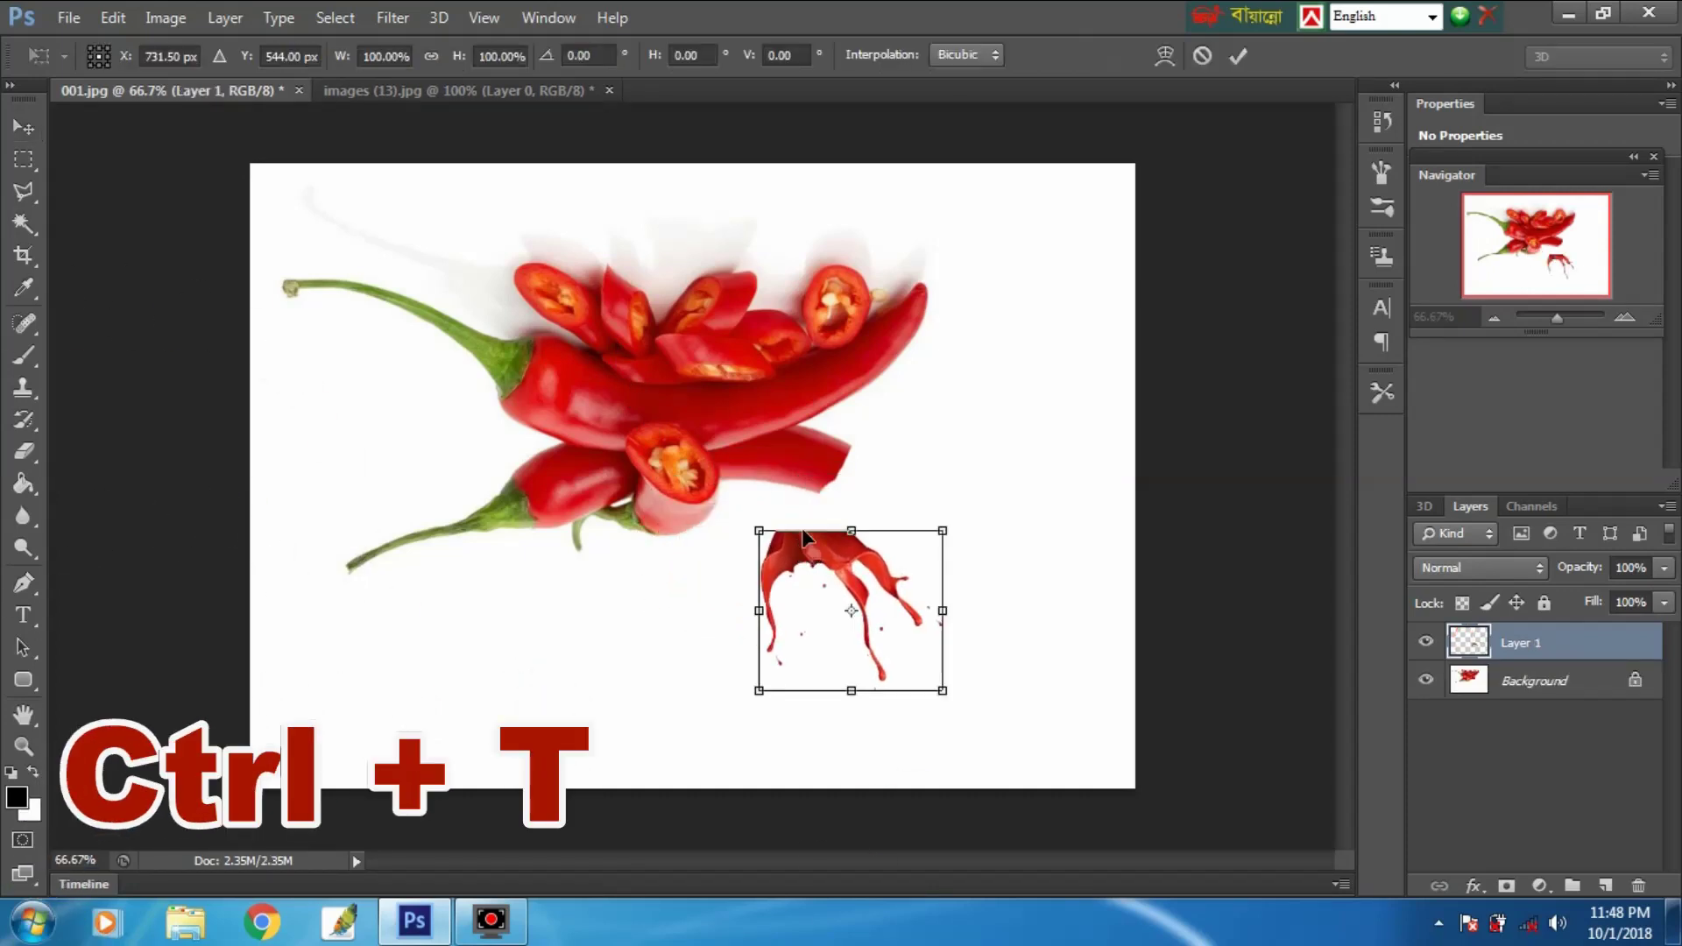
{"action": "mouse_move", "coordinate": [943, 531]}
{"action": "left_mouse_down"}
{"action": "mouse_move", "coordinate": [982, 471]}
{"action": "mouse_move", "coordinate": [996, 480]}
{"action": "left_mouse_up"}
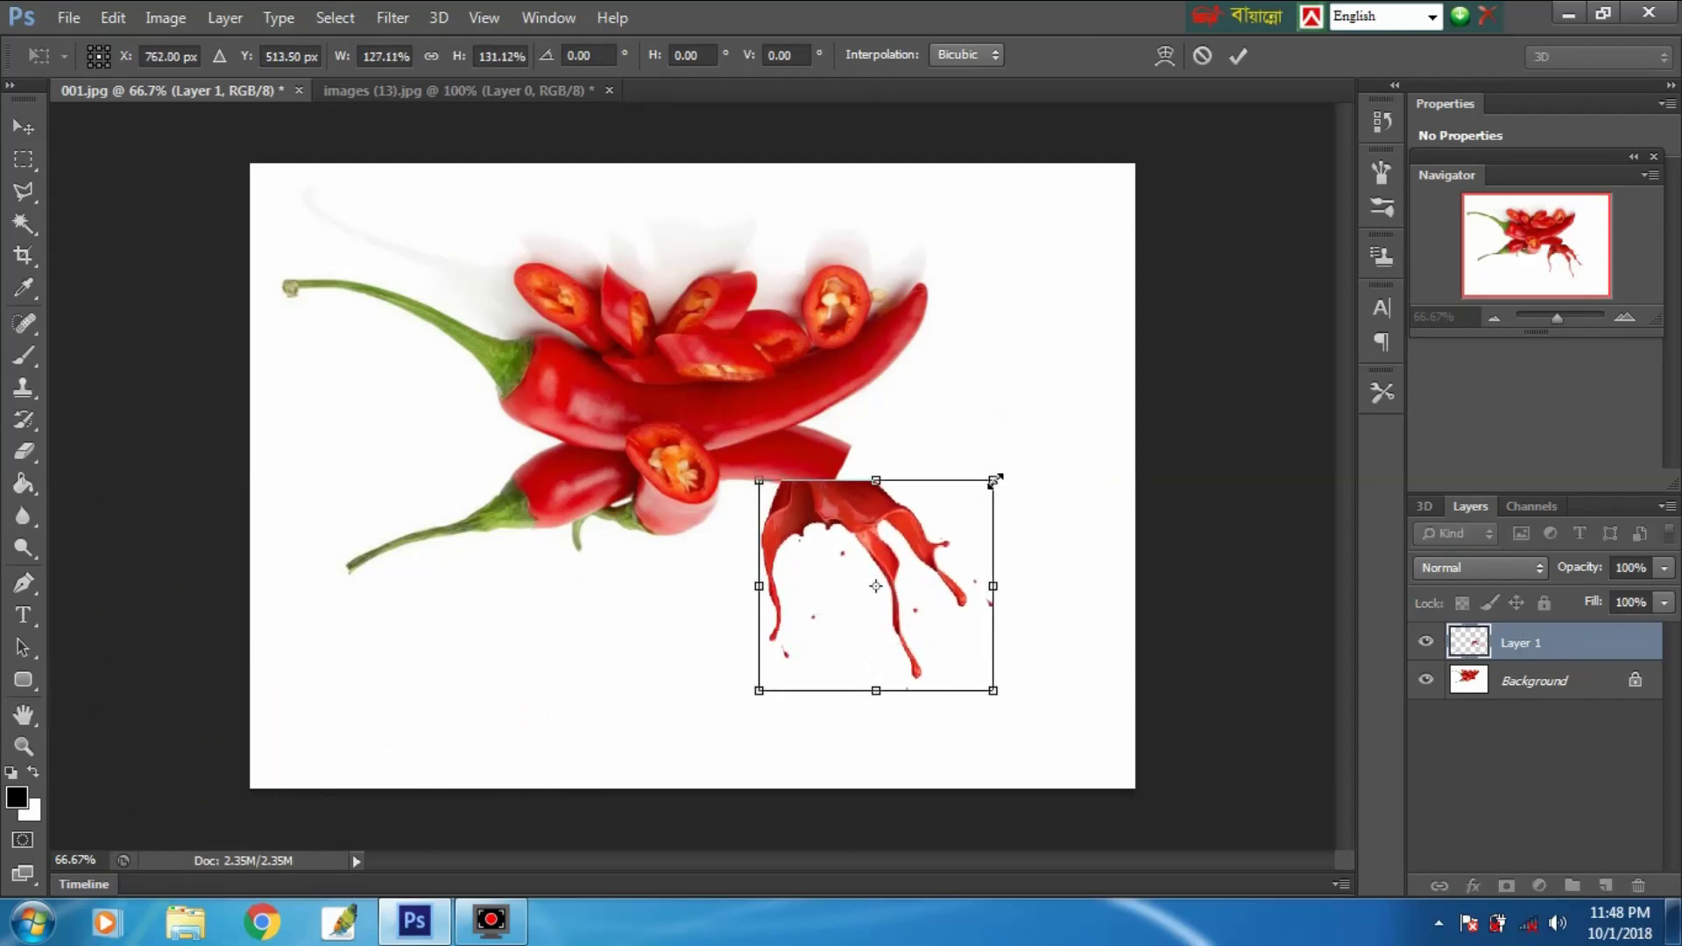
{"action": "key", "text": "Return"}
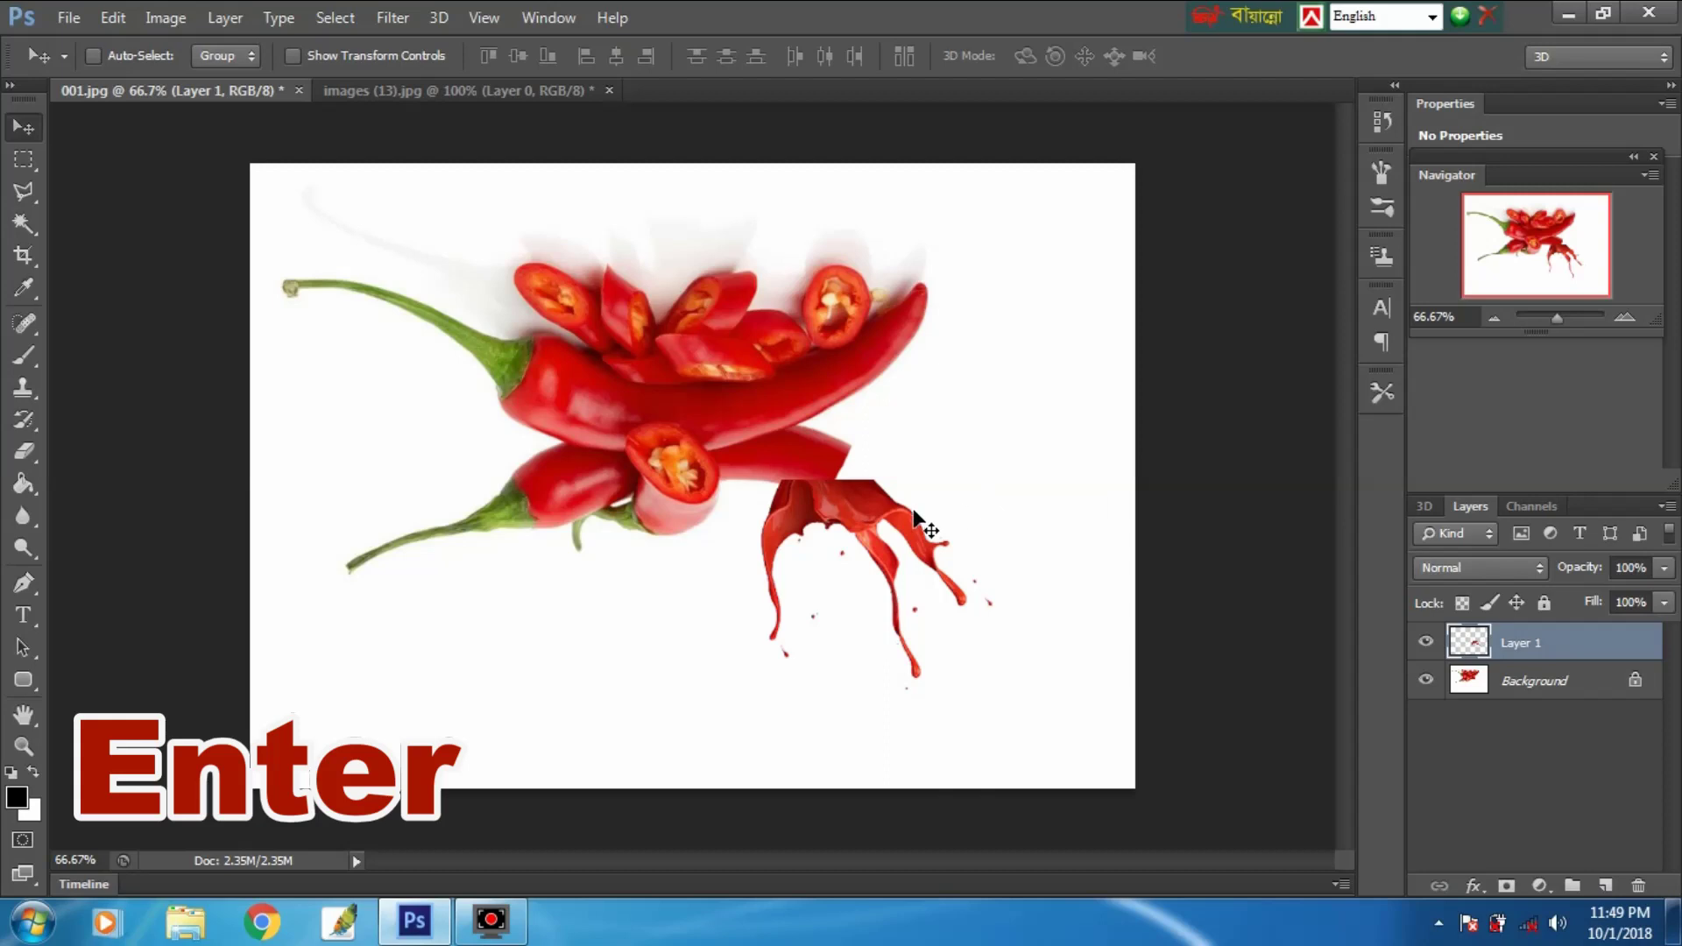
Rotate the splash counter-clockwise about 16° and fit it against the chili's cut tip.
{"action": "key", "text": "ctrl+t"}
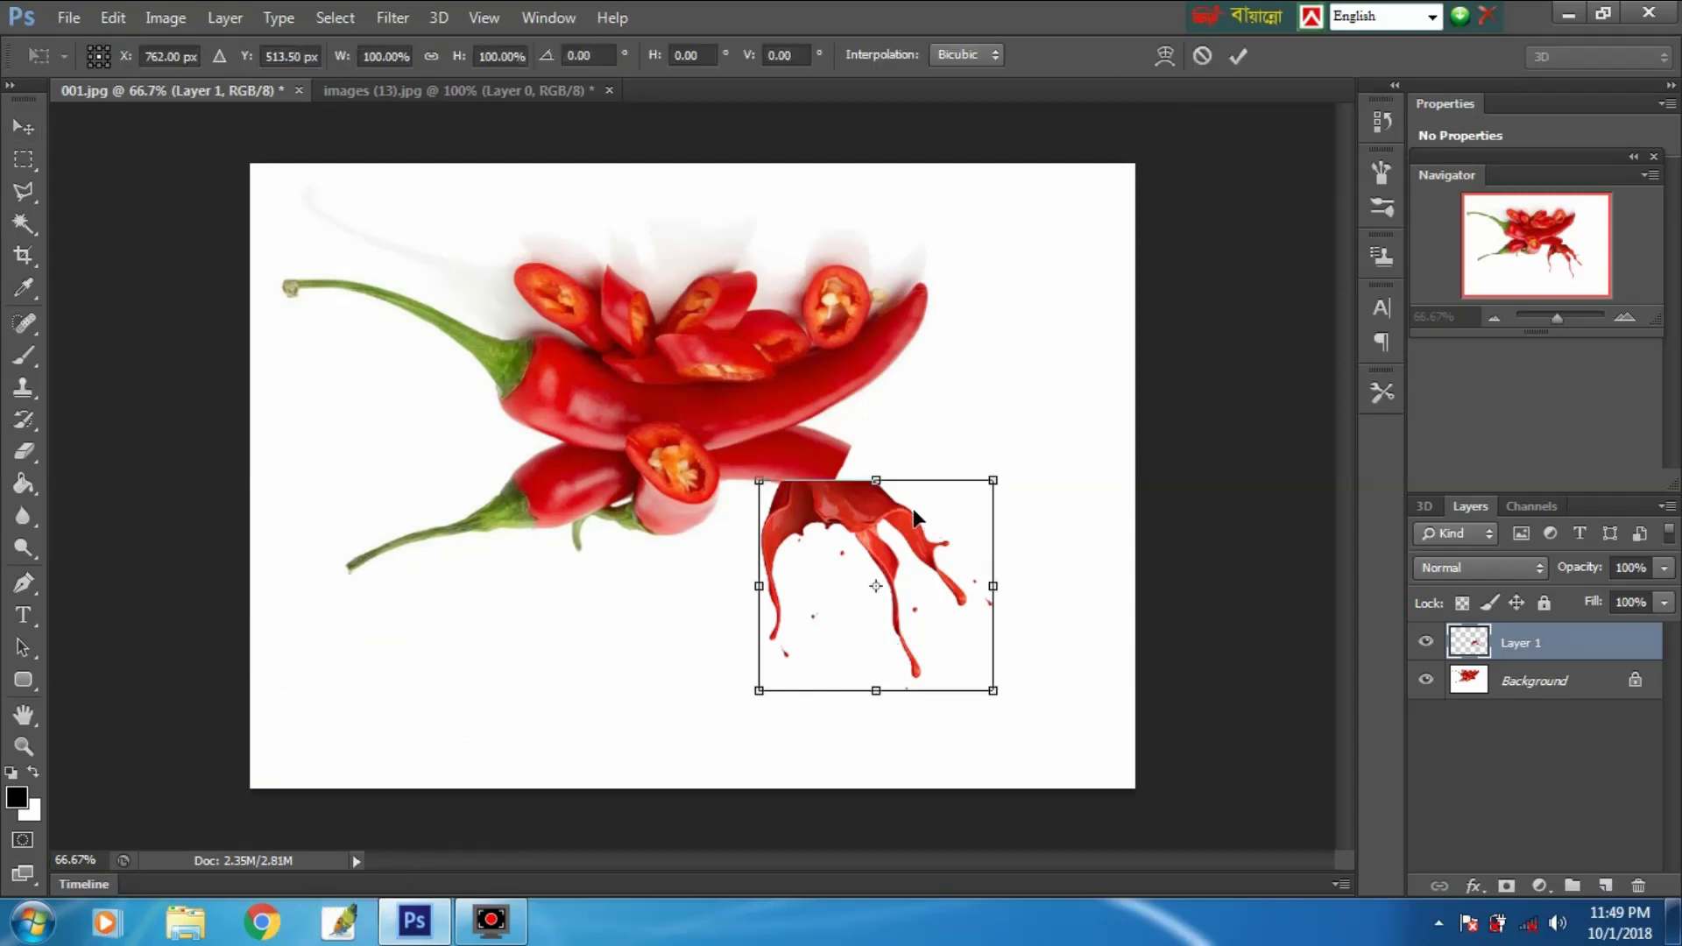
{"action": "left_click_drag", "start_coordinate": [1022, 462], "coordinate": [996, 406]}
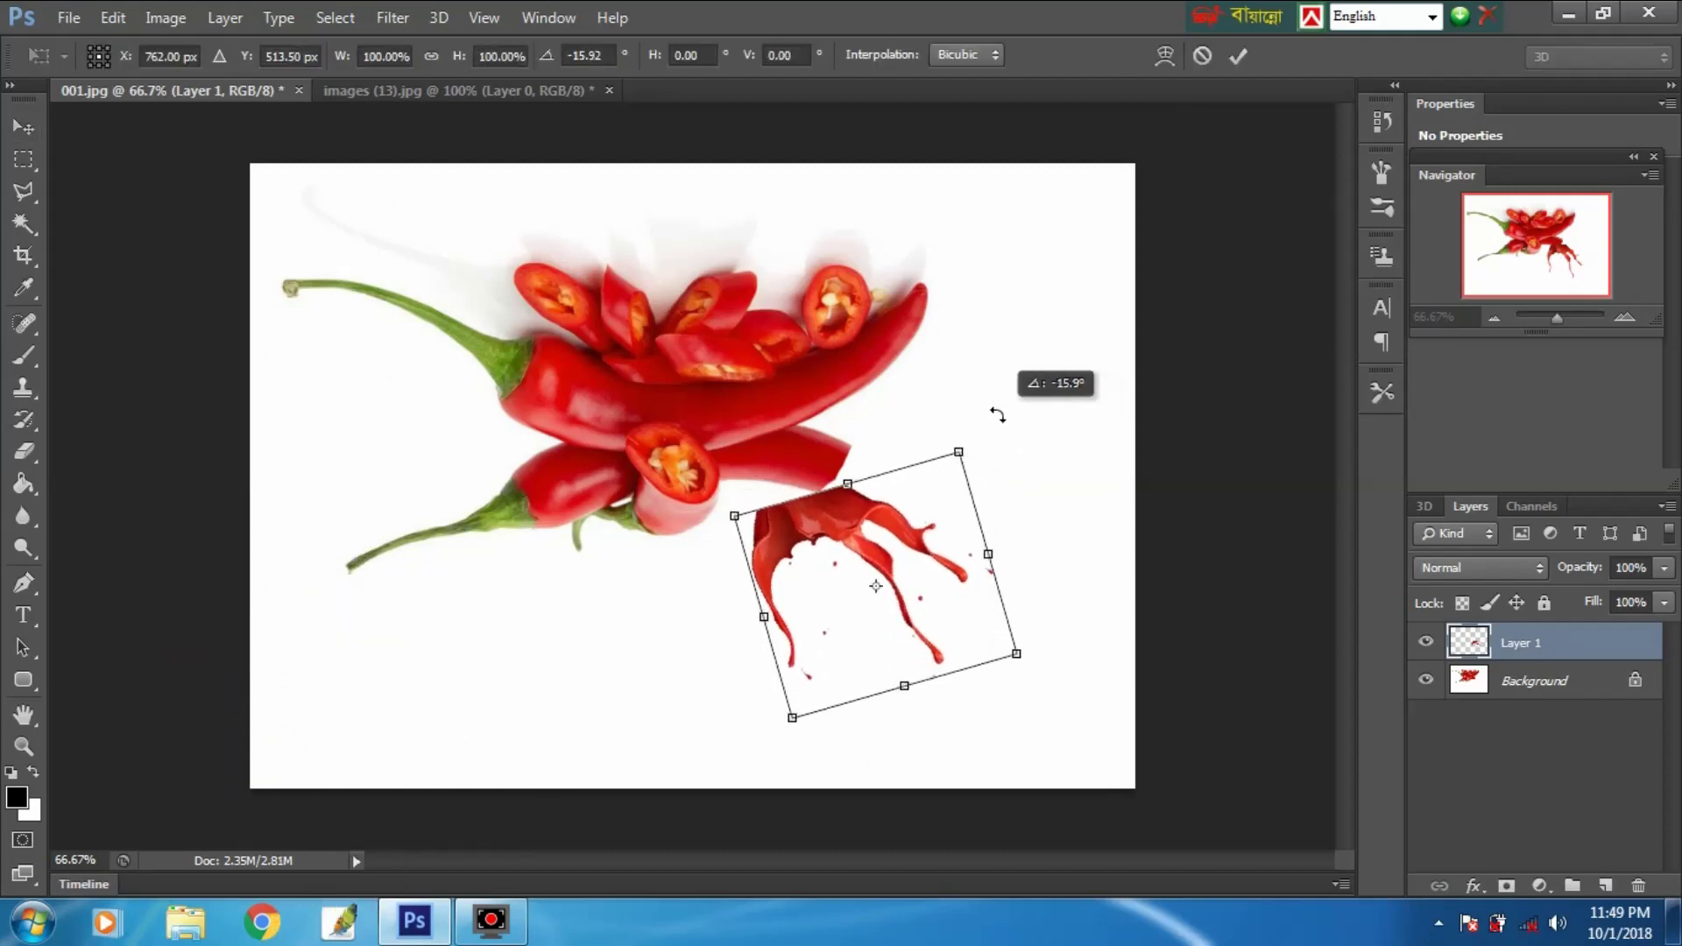
{"action": "left_click_drag", "start_coordinate": [849, 506], "coordinate": [870, 456]}
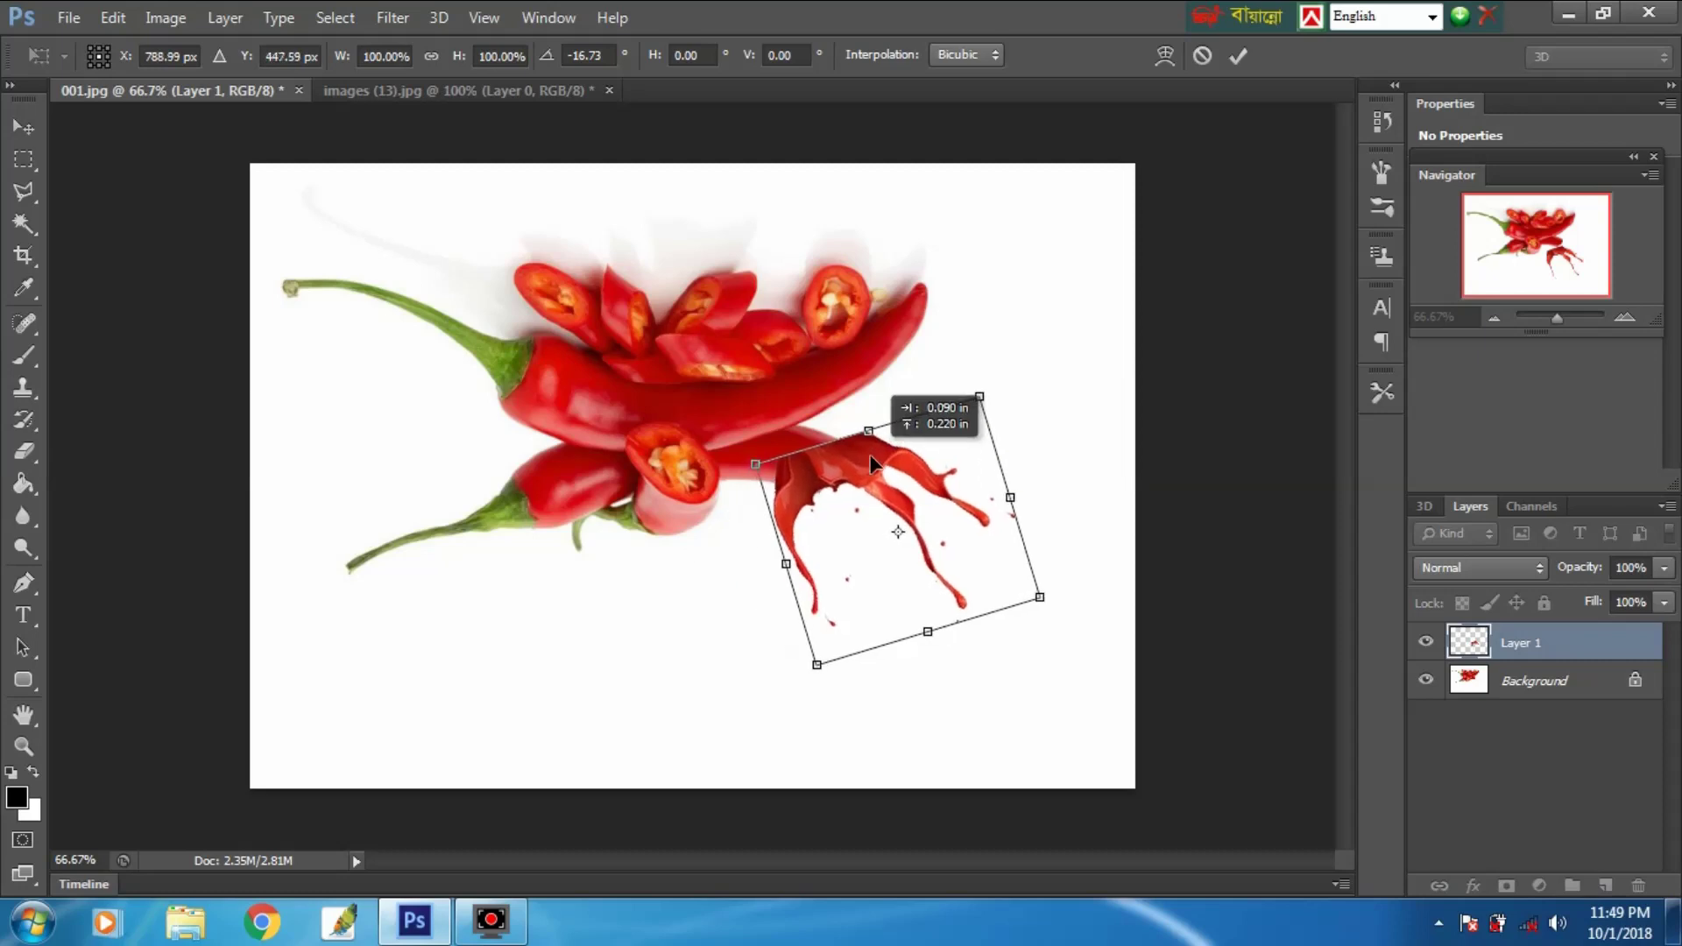
{"action": "left_click_drag", "start_coordinate": [1022, 377], "coordinate": [986, 298]}
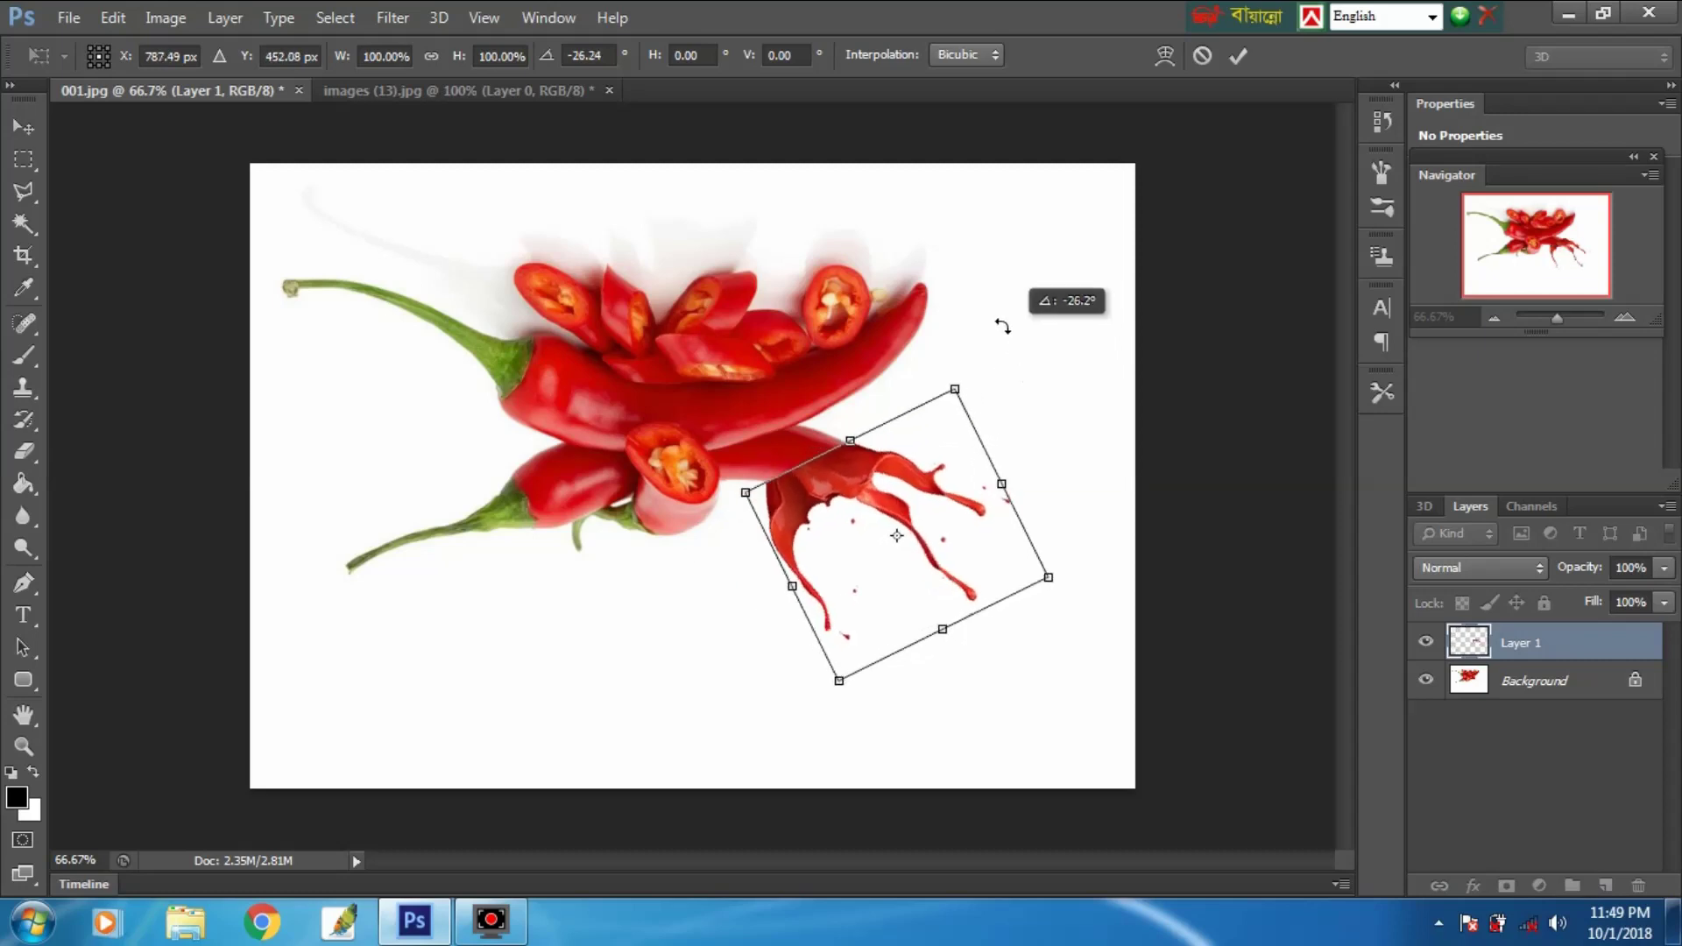
{"action": "key", "text": "Return"}
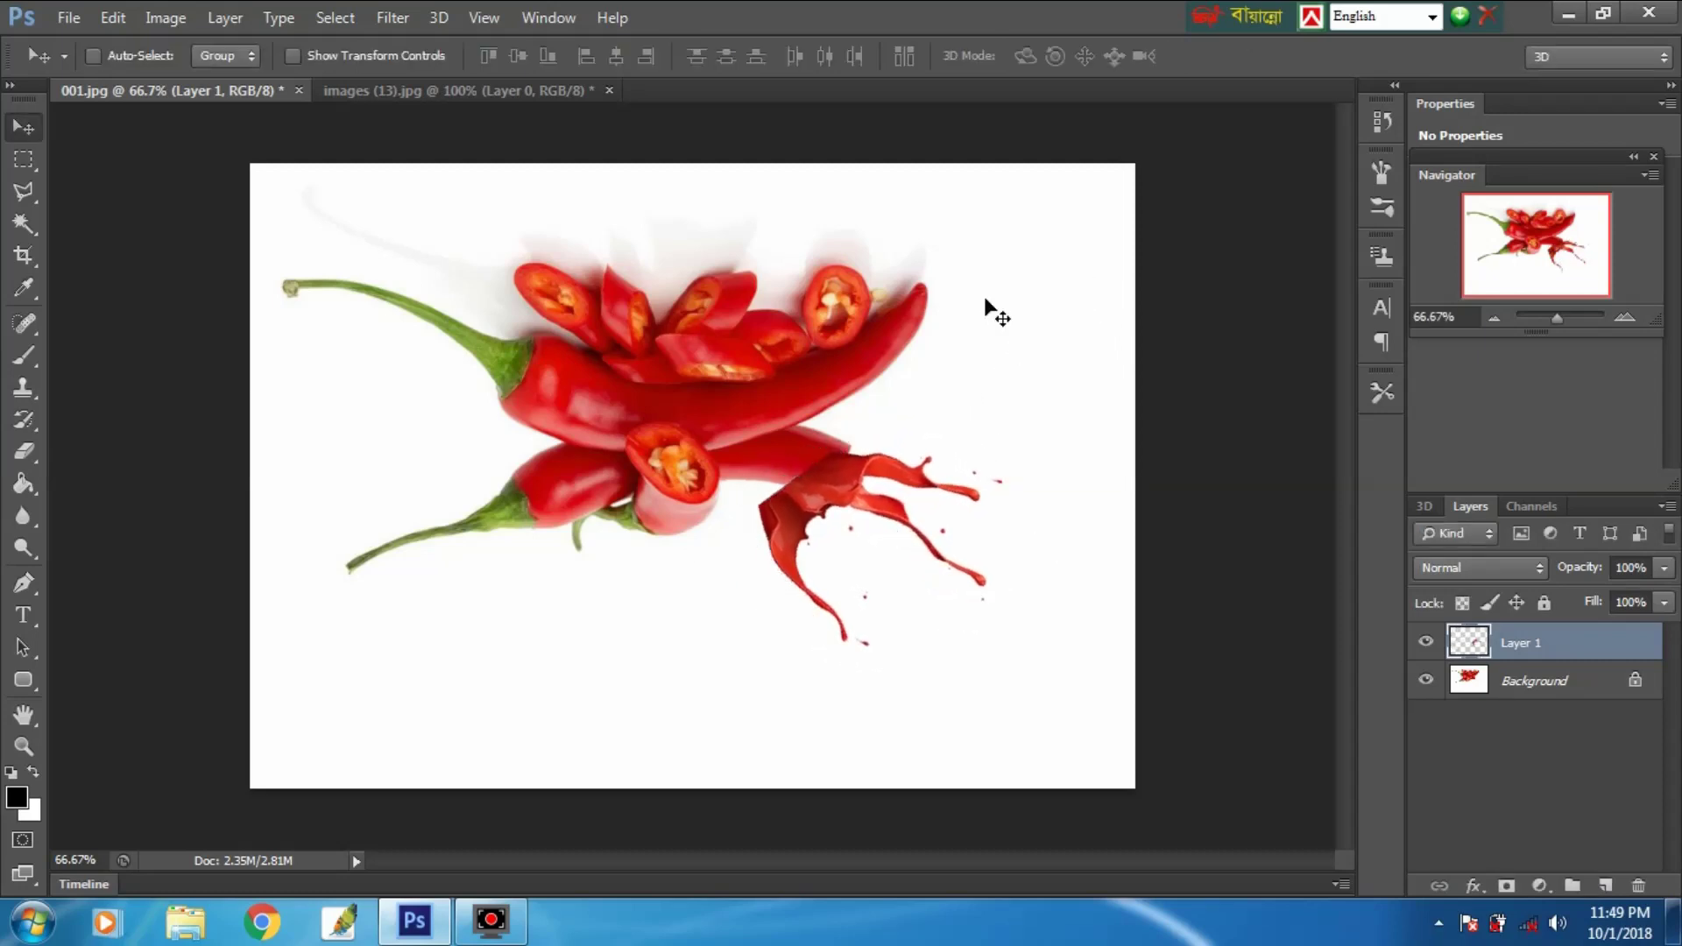
{"action": "left_click_drag", "start_coordinate": [850, 461], "coordinate": [869, 451]}
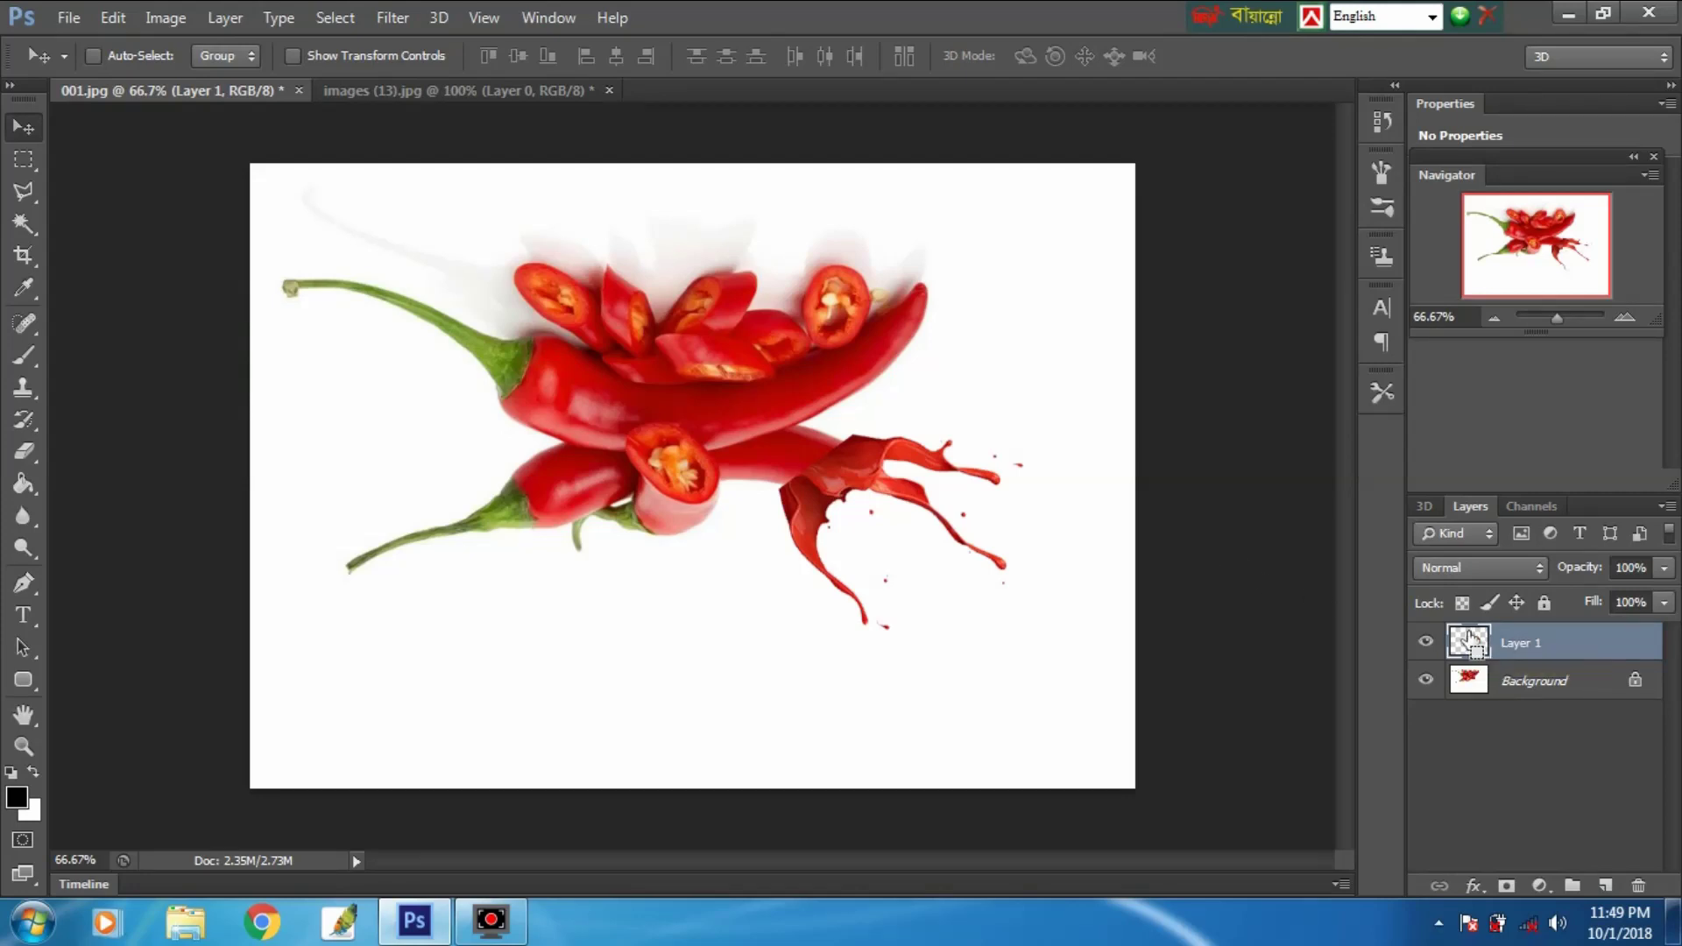
{"action": "key", "text": "ctrl+t"}
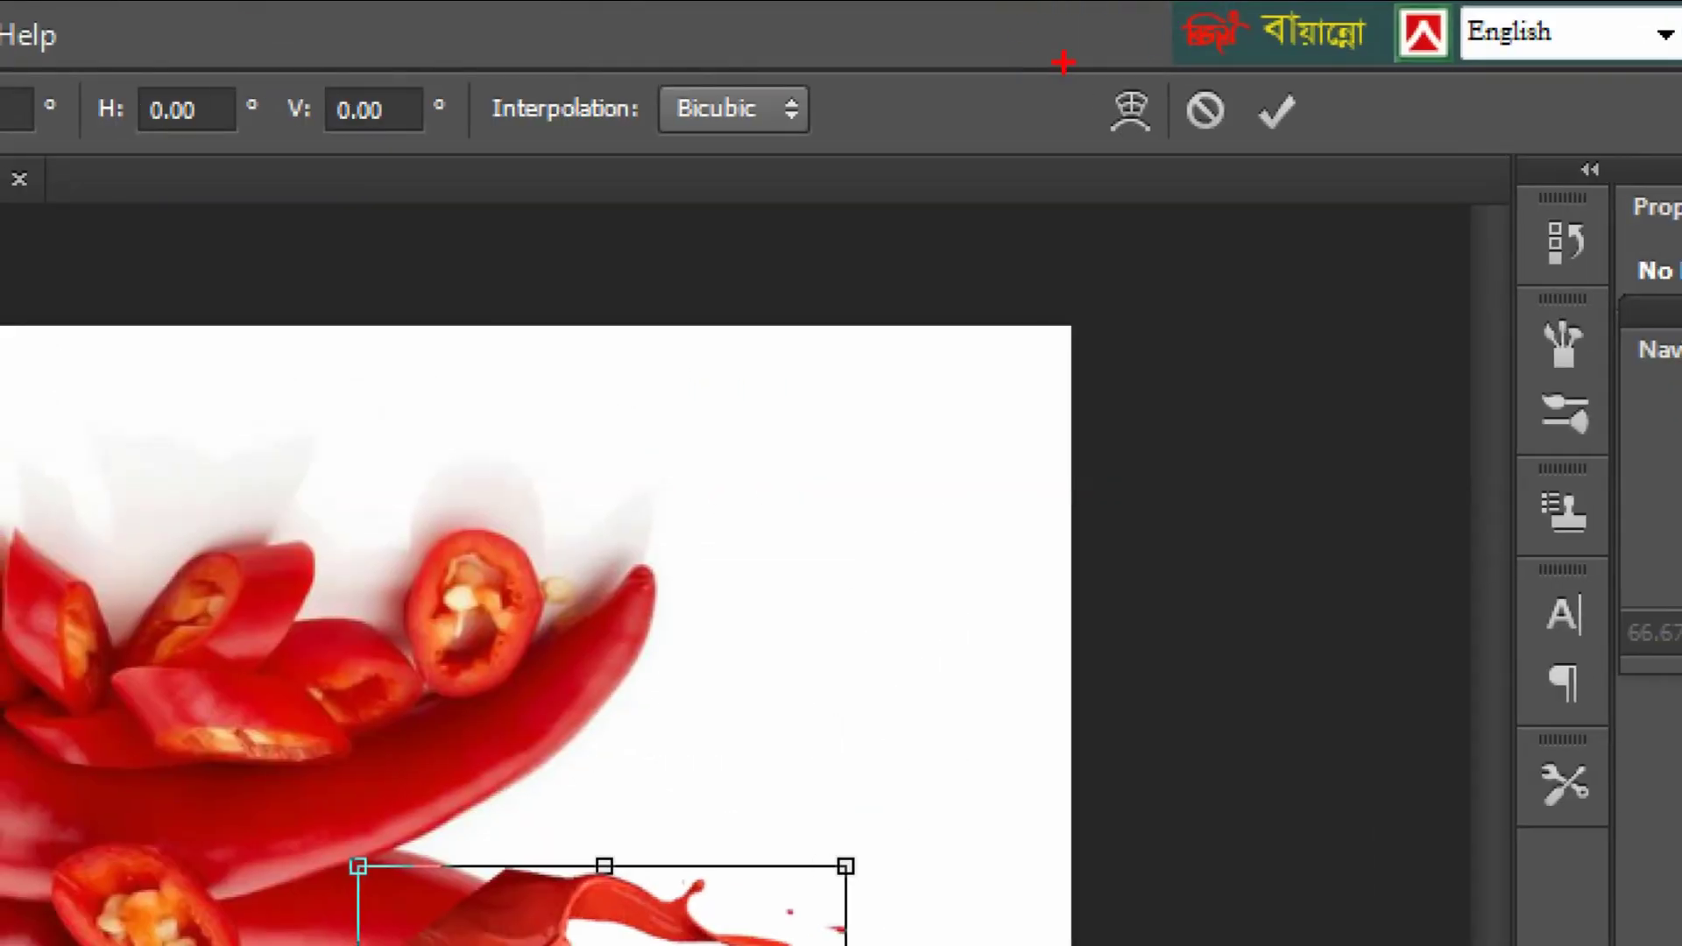
{"action": "left_click_drag", "start_coordinate": [1062, 62], "coordinate": [1180, 156]}
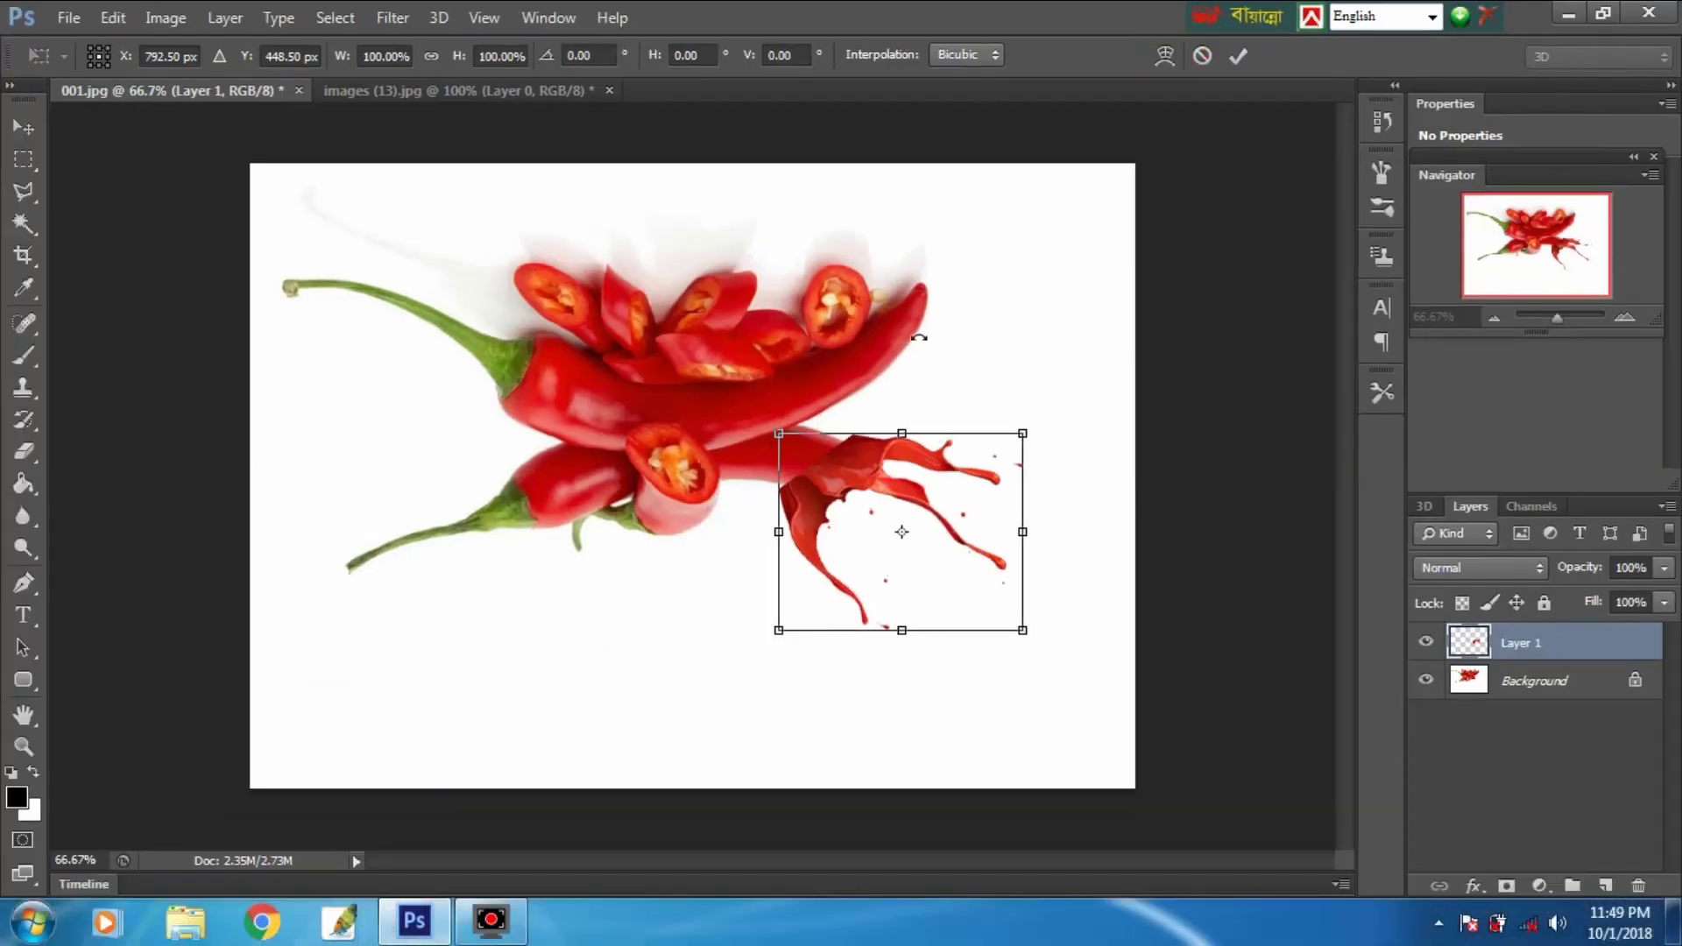
Warp the splash, pulling its top edge down and its left edge up onto the chili's tip.
{"action": "right_click", "coordinate": [874, 493]}
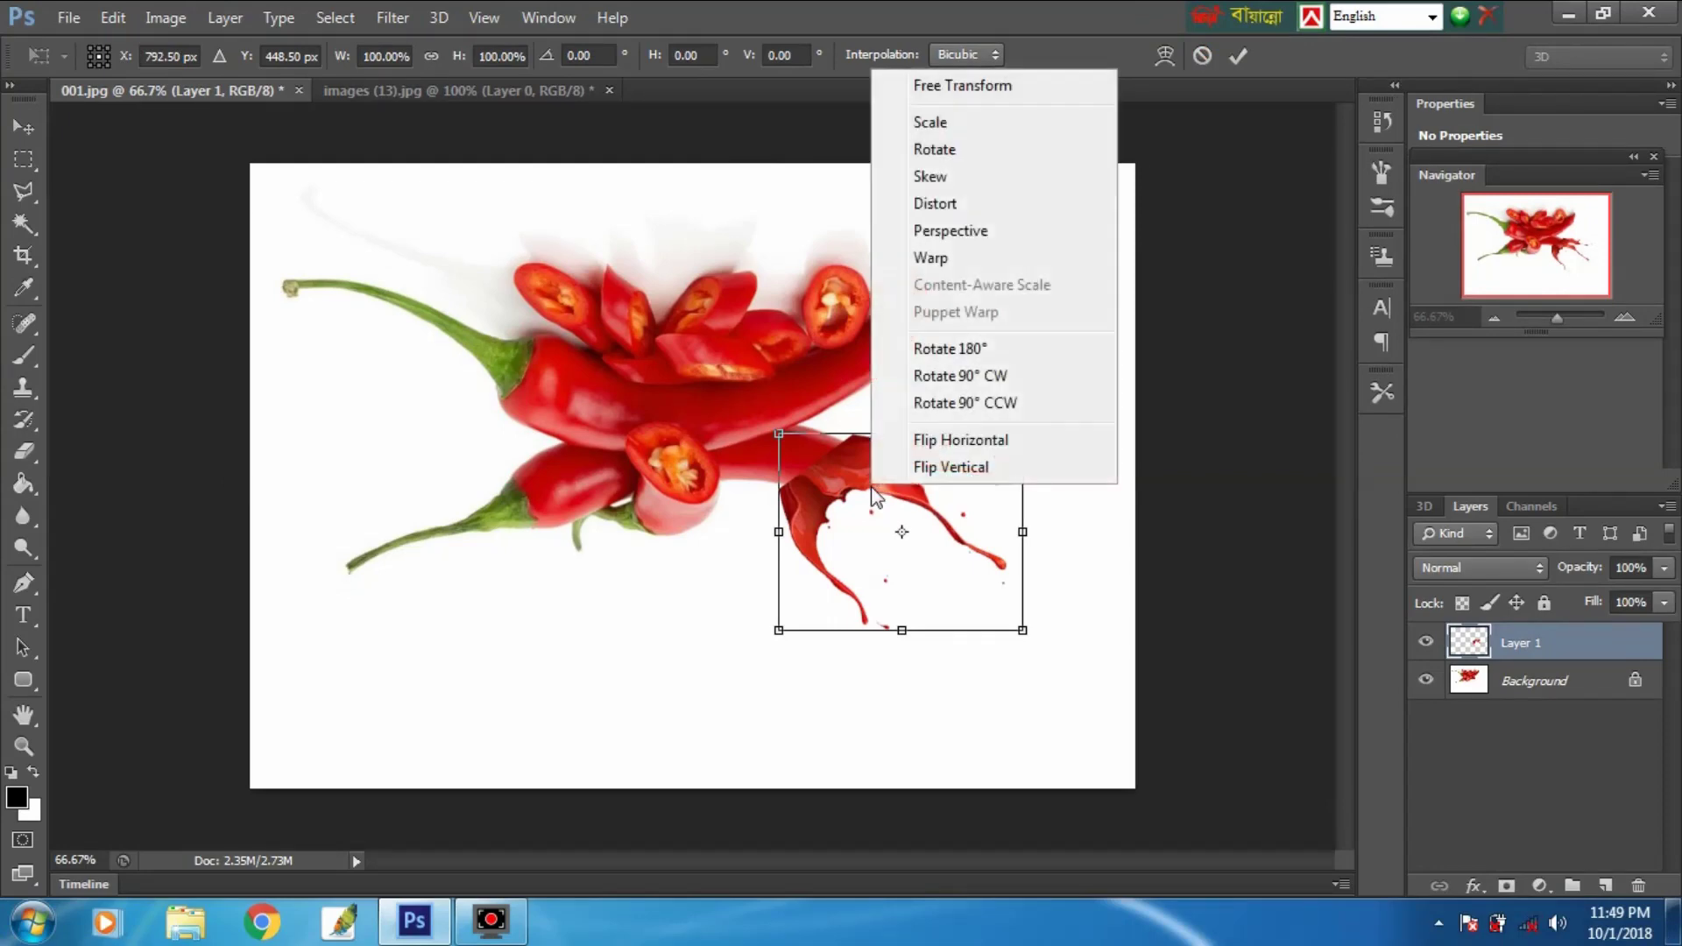
{"action": "left_click", "coordinate": [975, 265]}
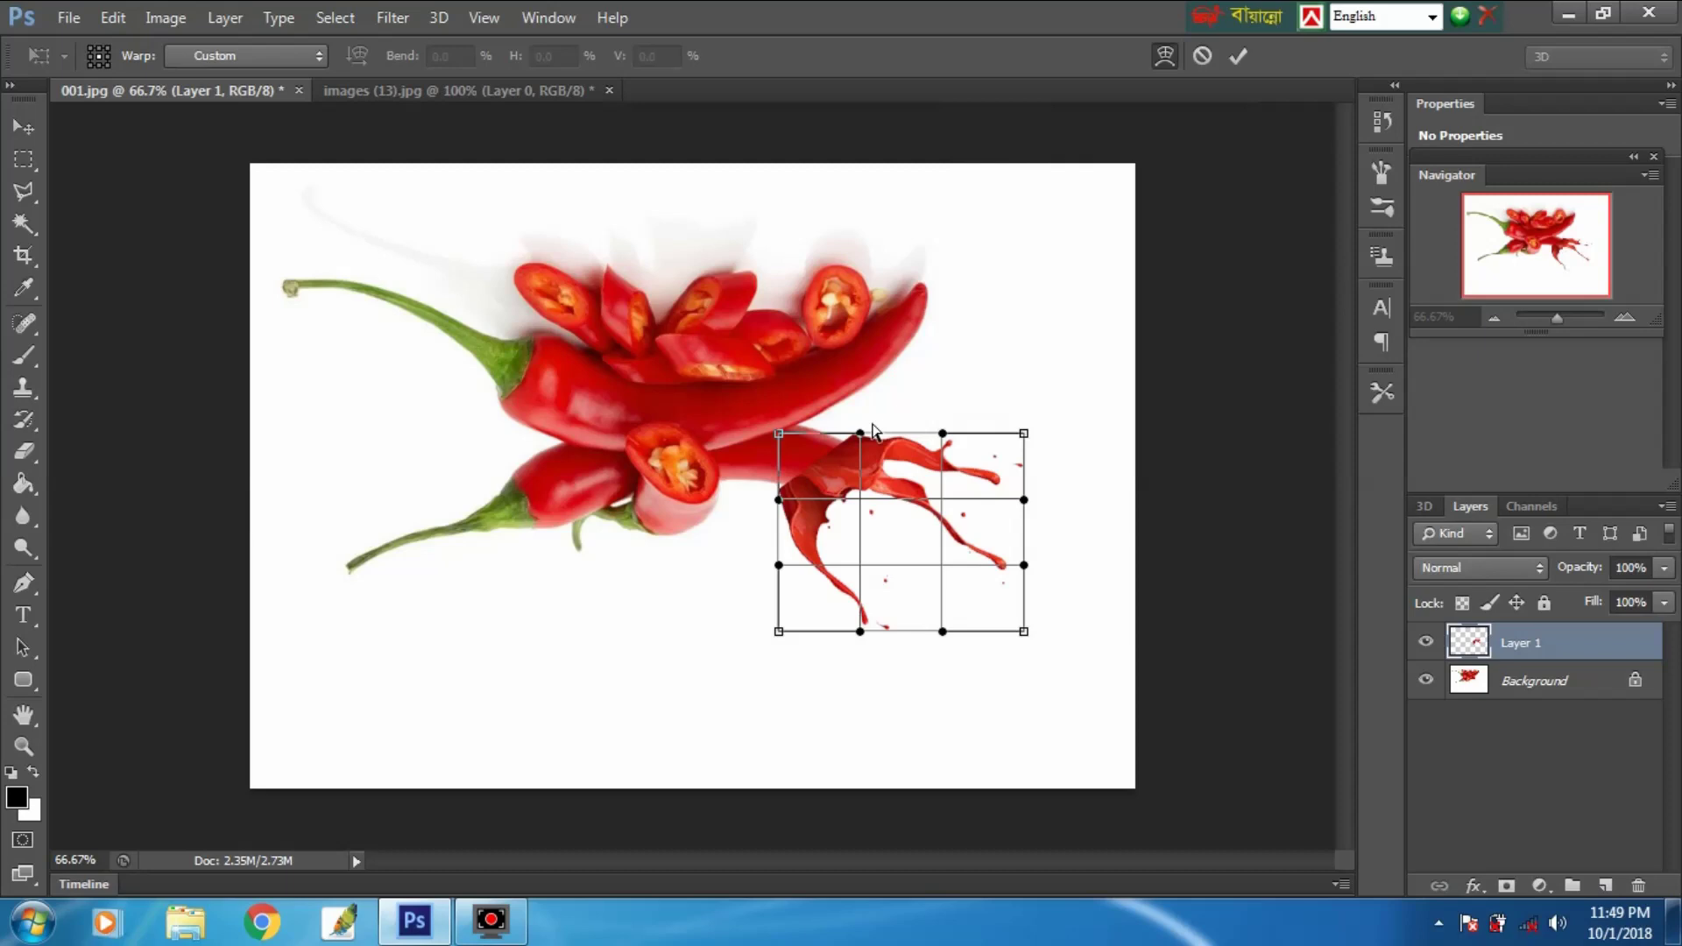
{"action": "key", "text": "ctrl+plus"}
{"action": "key", "text": "ctrl+plus"}
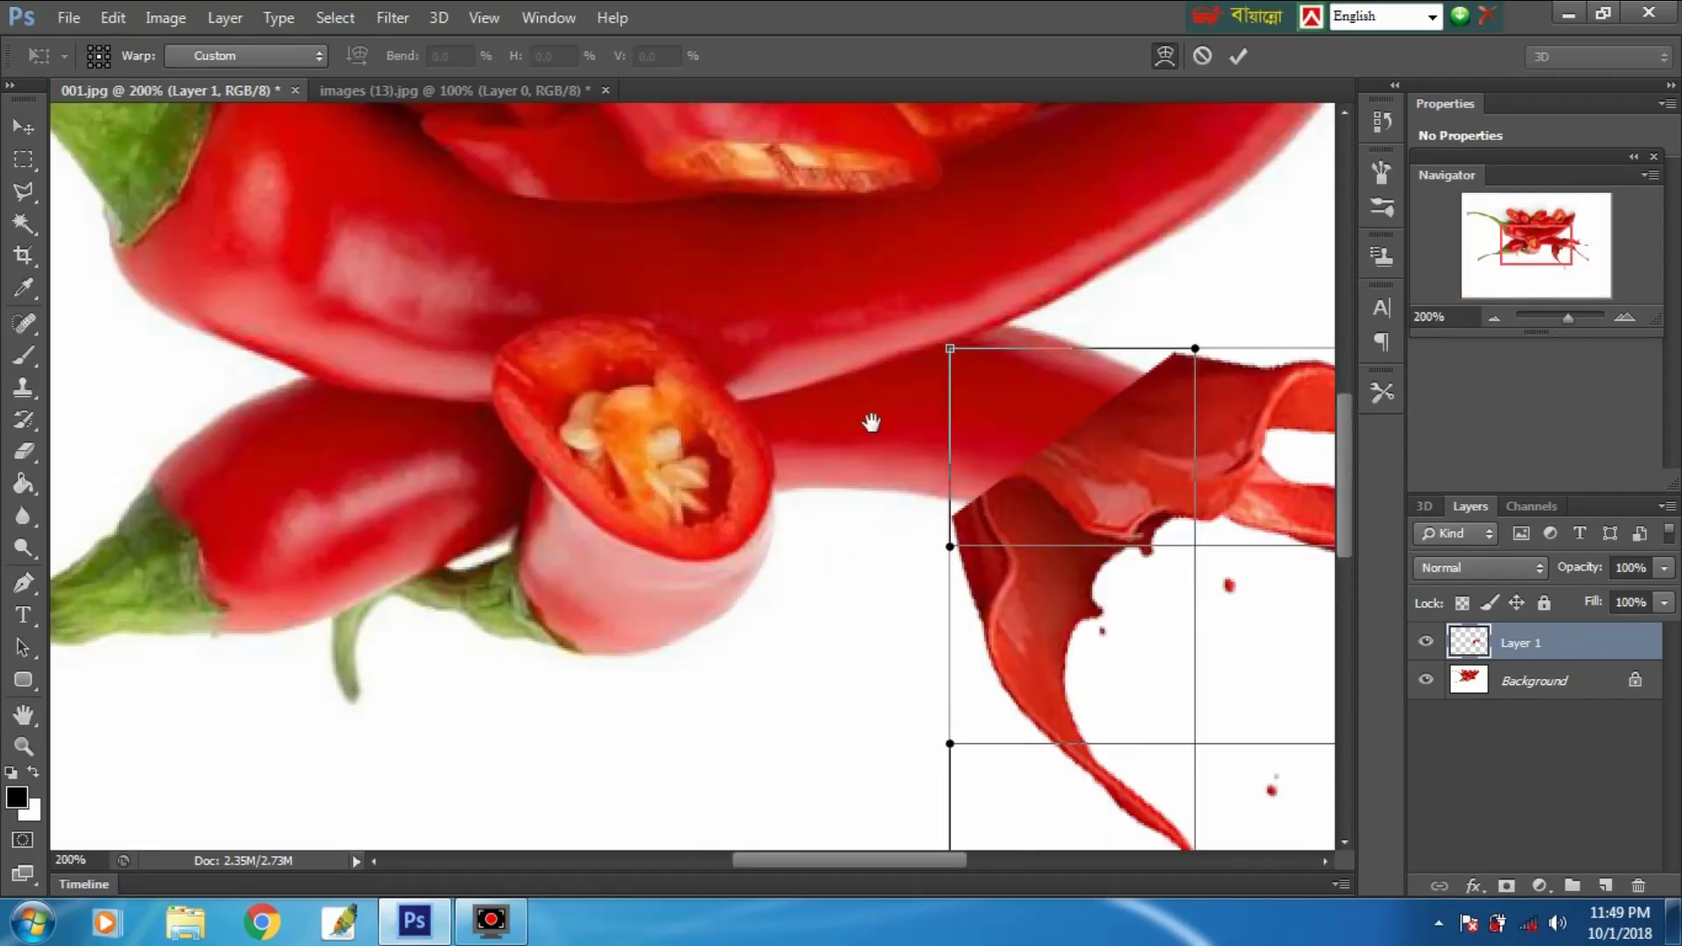
{"action": "left_click_drag", "start_coordinate": [872, 422], "coordinate": [688, 425]}
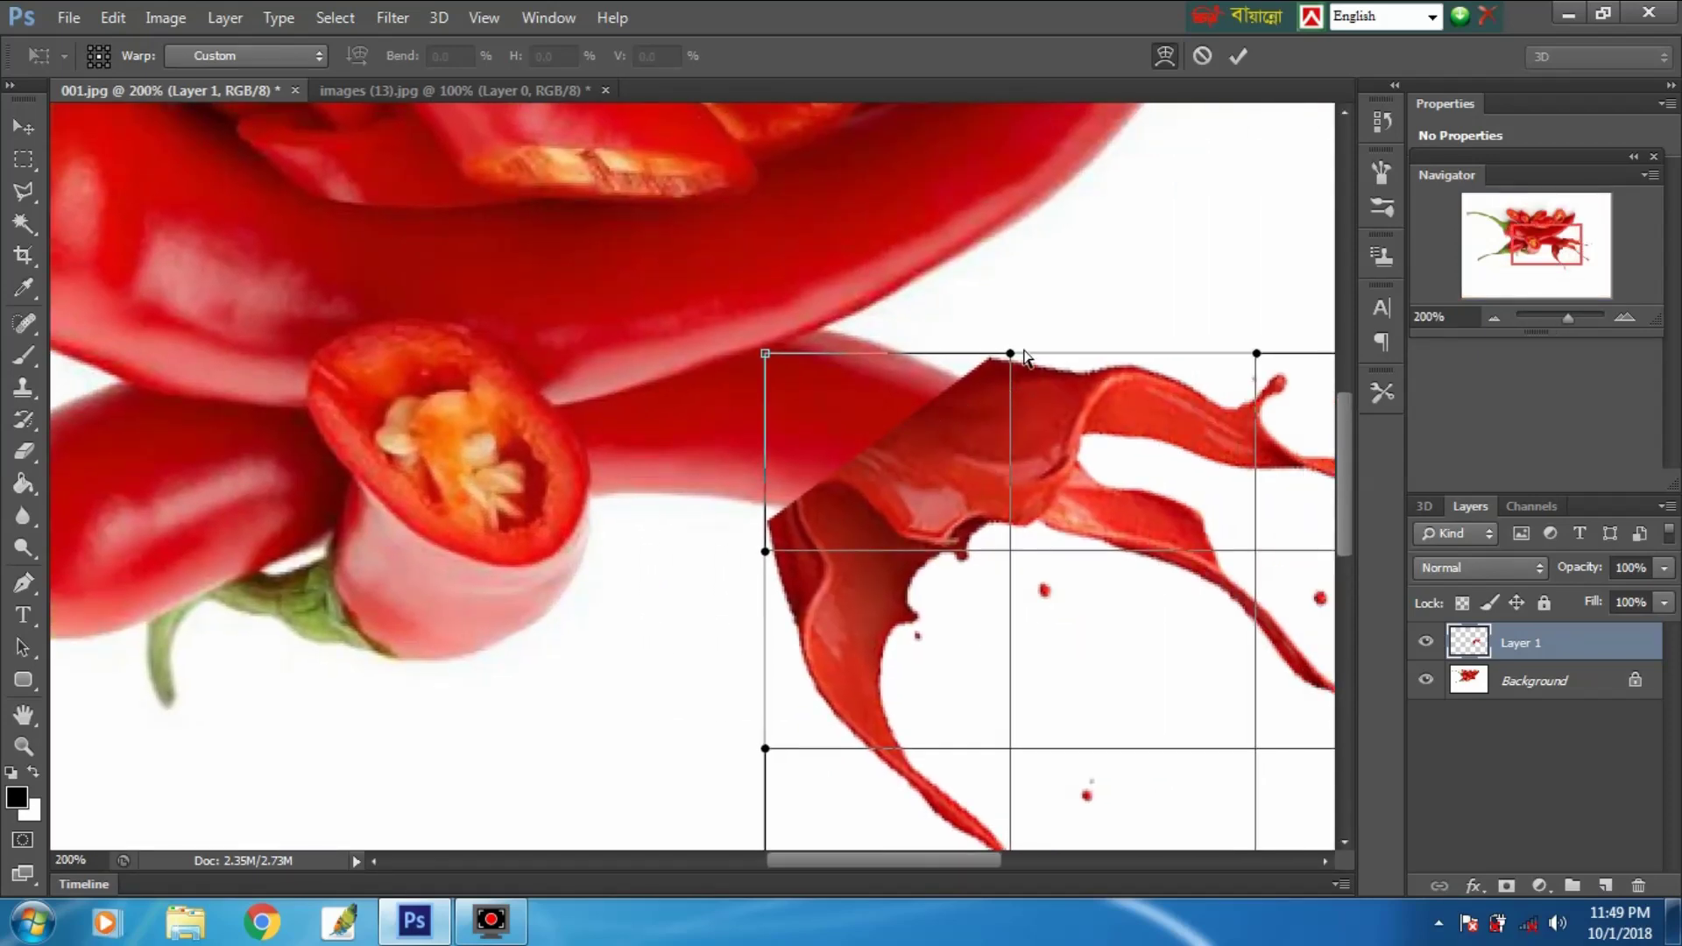
{"action": "left_click_drag", "start_coordinate": [1009, 355], "coordinate": [966, 389]}
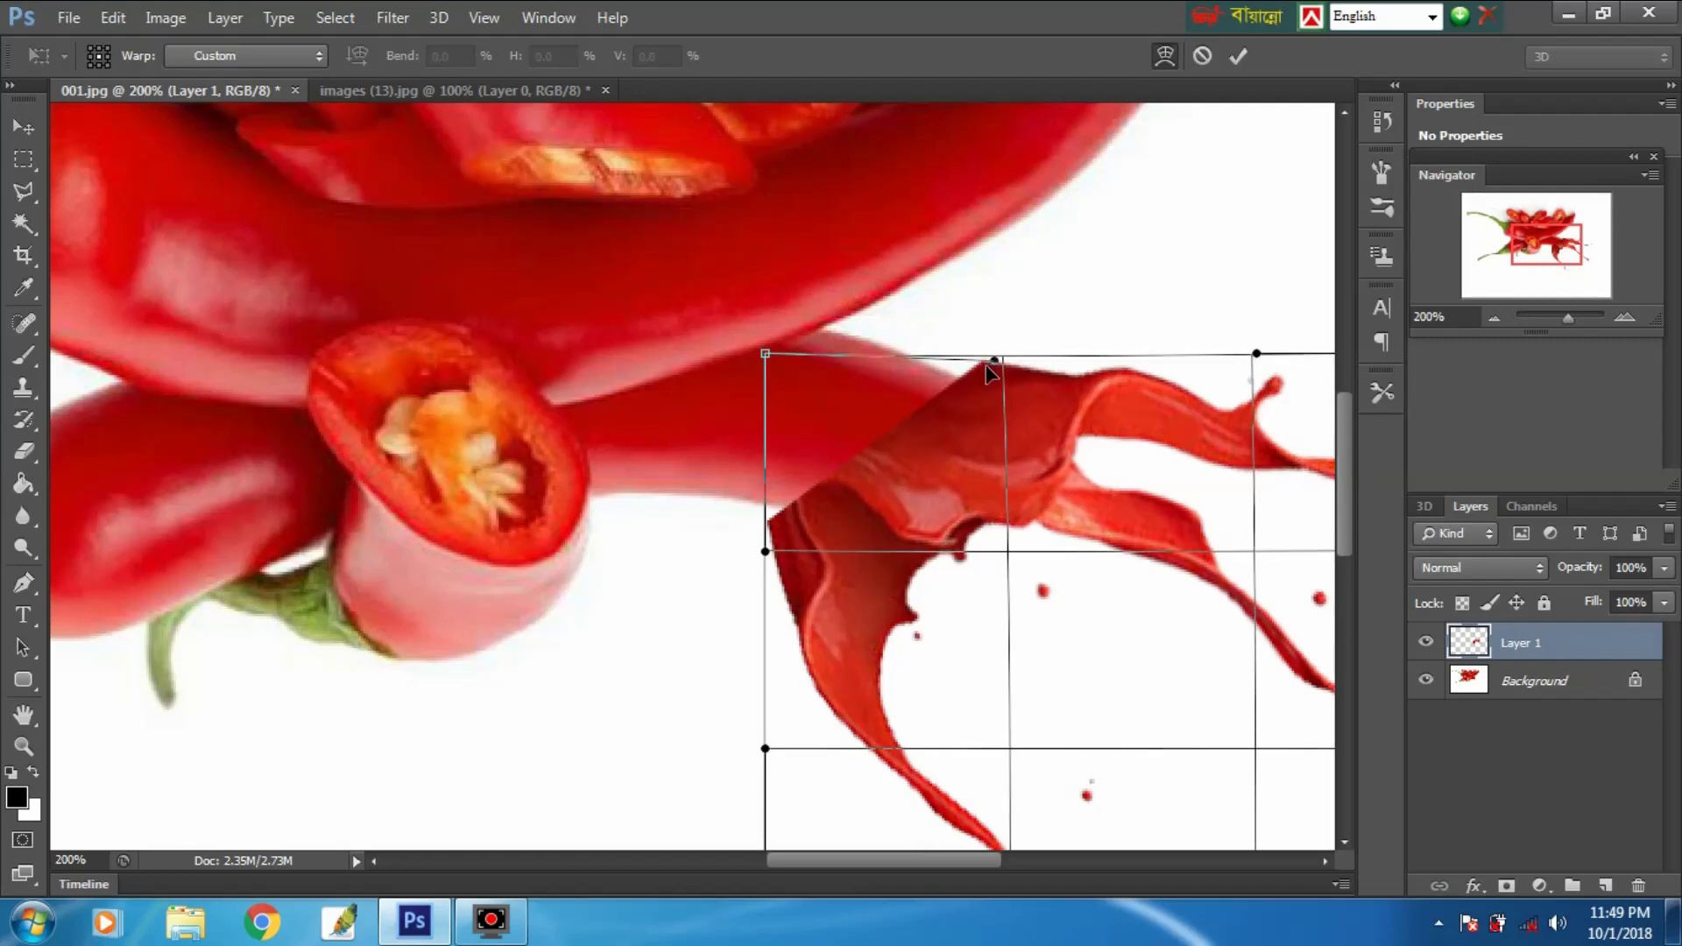
{"action": "left_click_drag", "start_coordinate": [959, 398], "coordinate": [951, 404]}
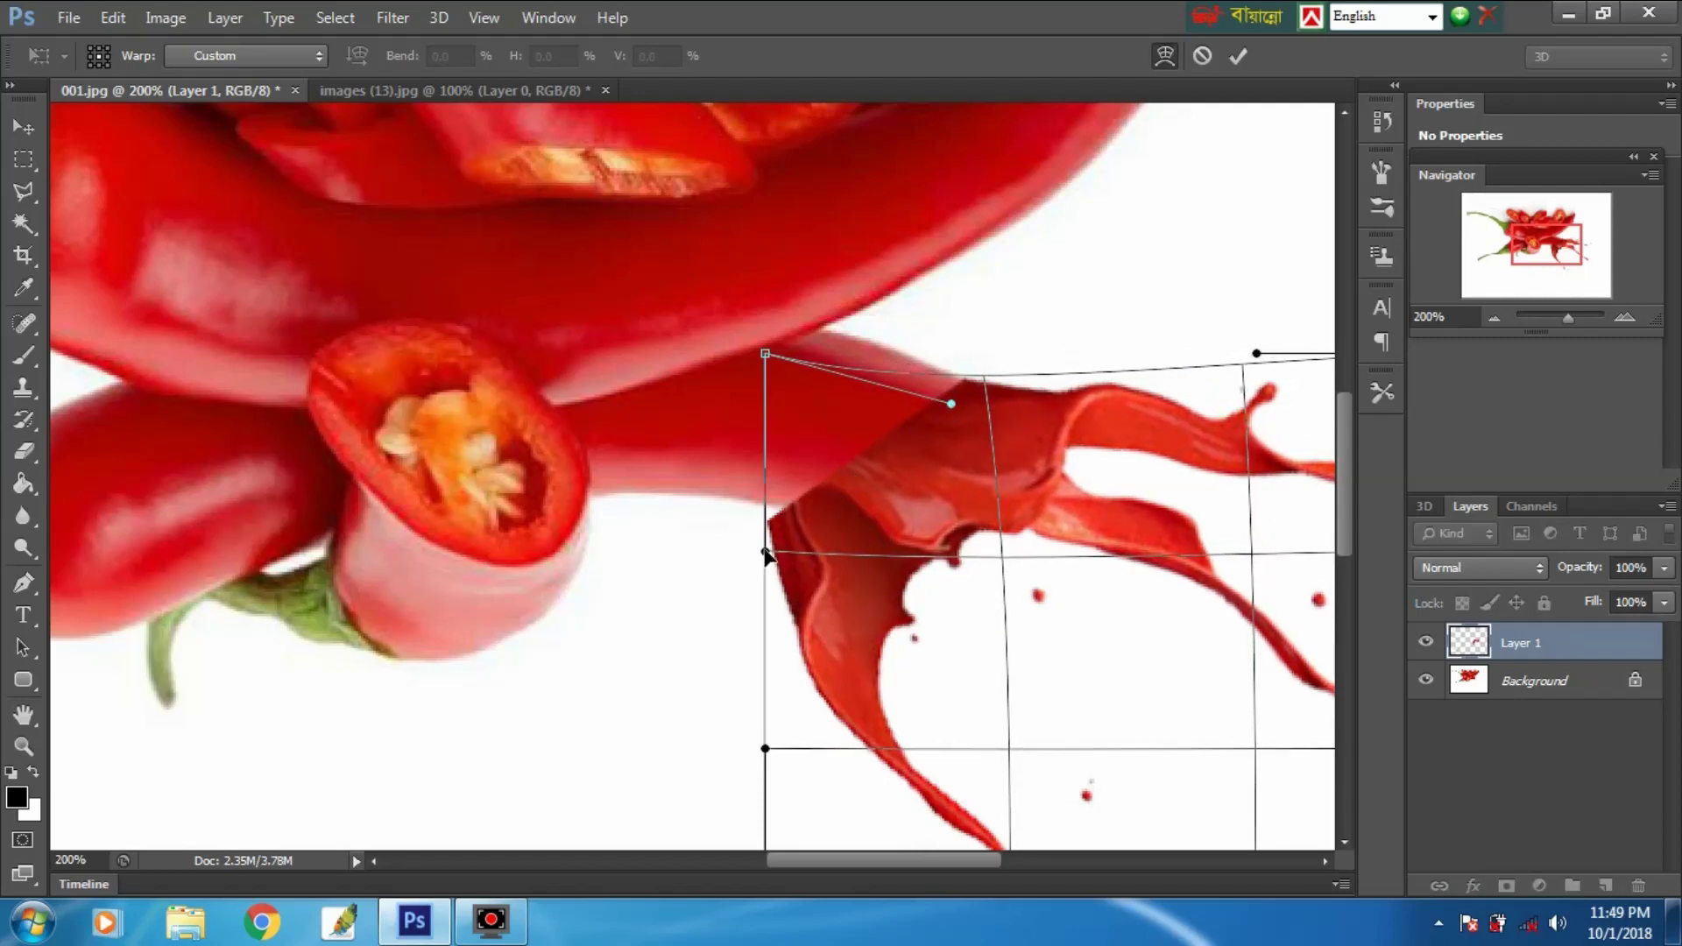
{"action": "left_click_drag", "start_coordinate": [765, 552], "coordinate": [819, 518]}
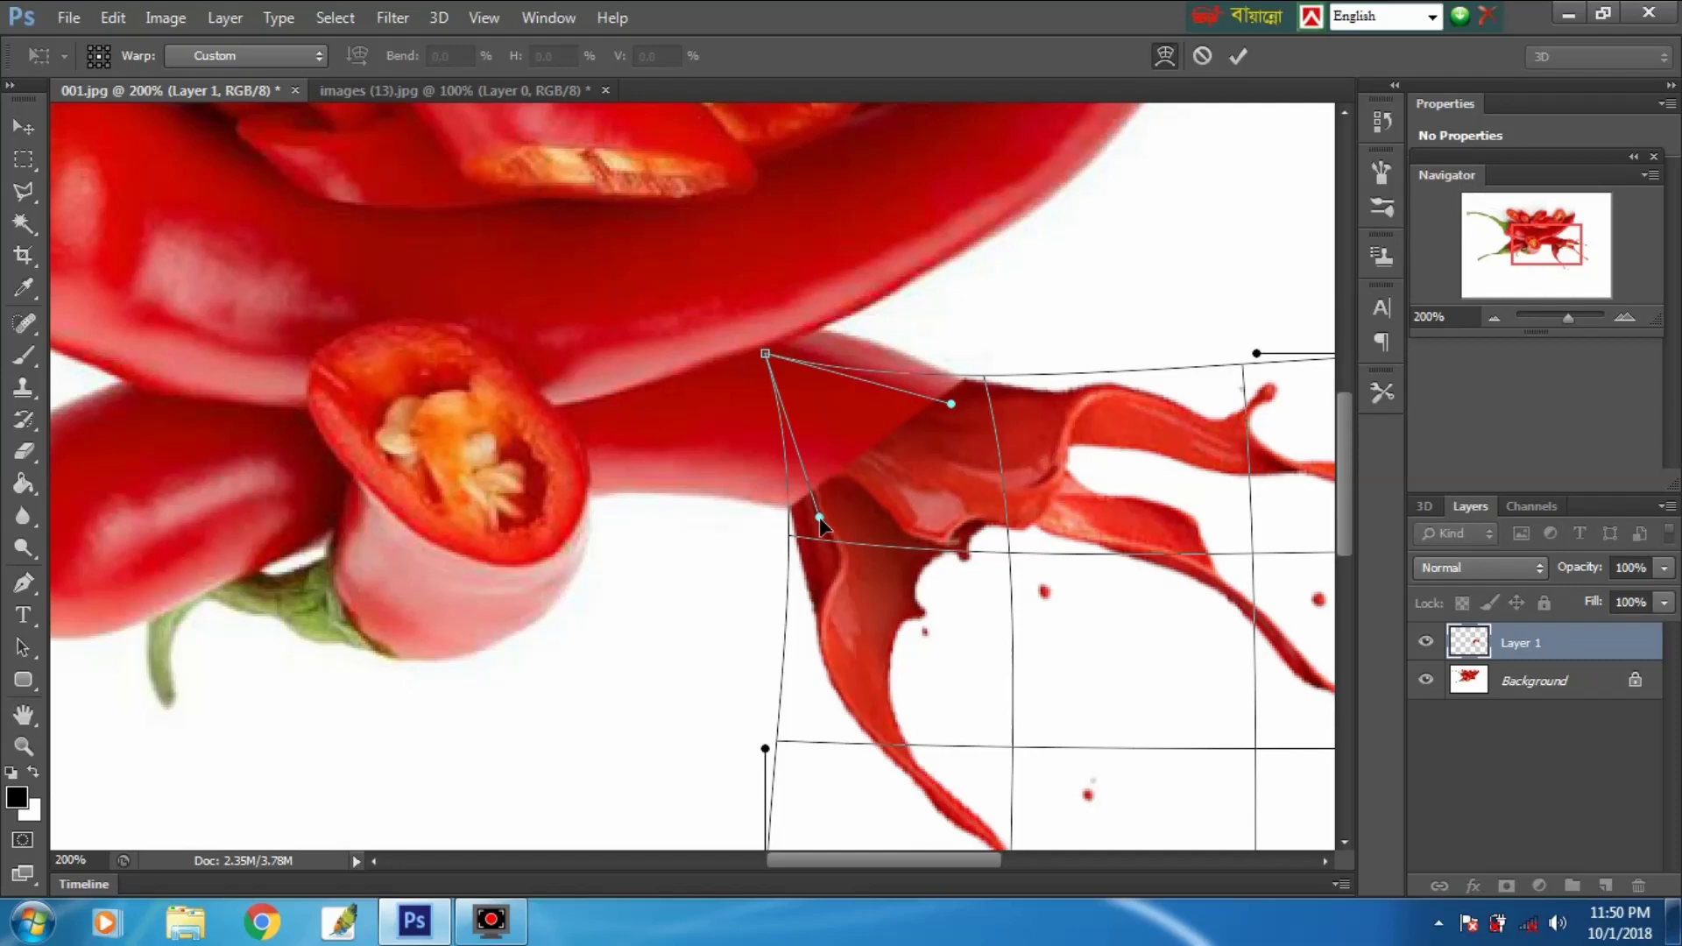
{"action": "left_click", "coordinate": [1238, 66]}
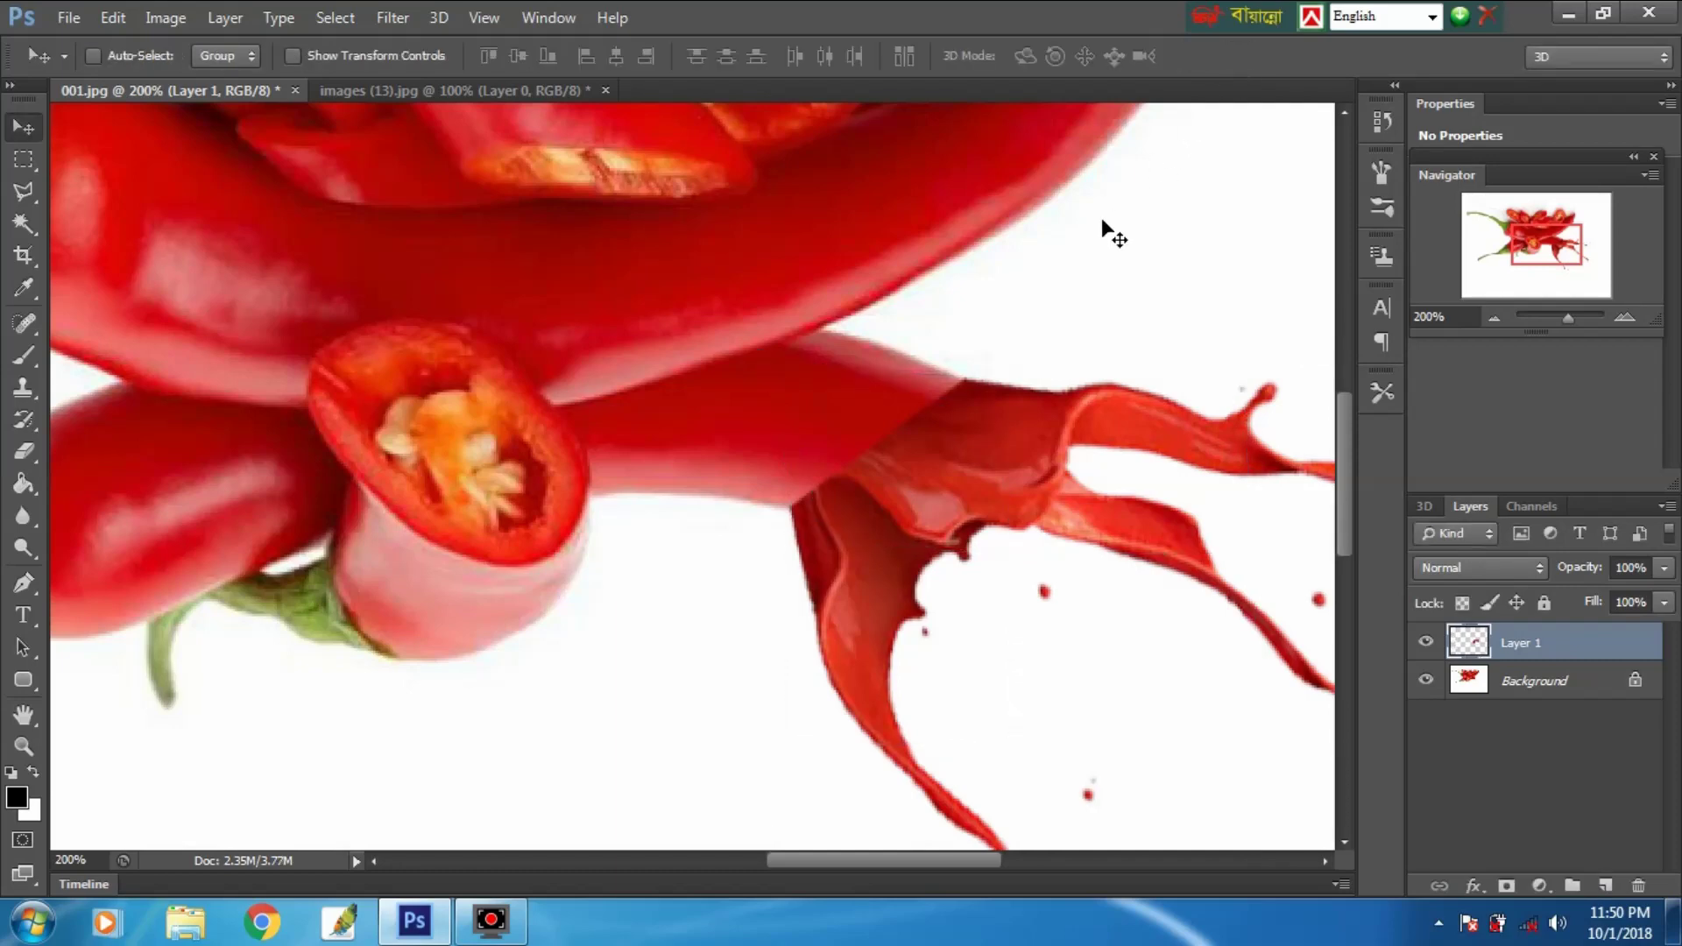
Check the Background layer, then make the splash's Layer 1 active again.
{"action": "left_click", "coordinate": [1537, 683]}
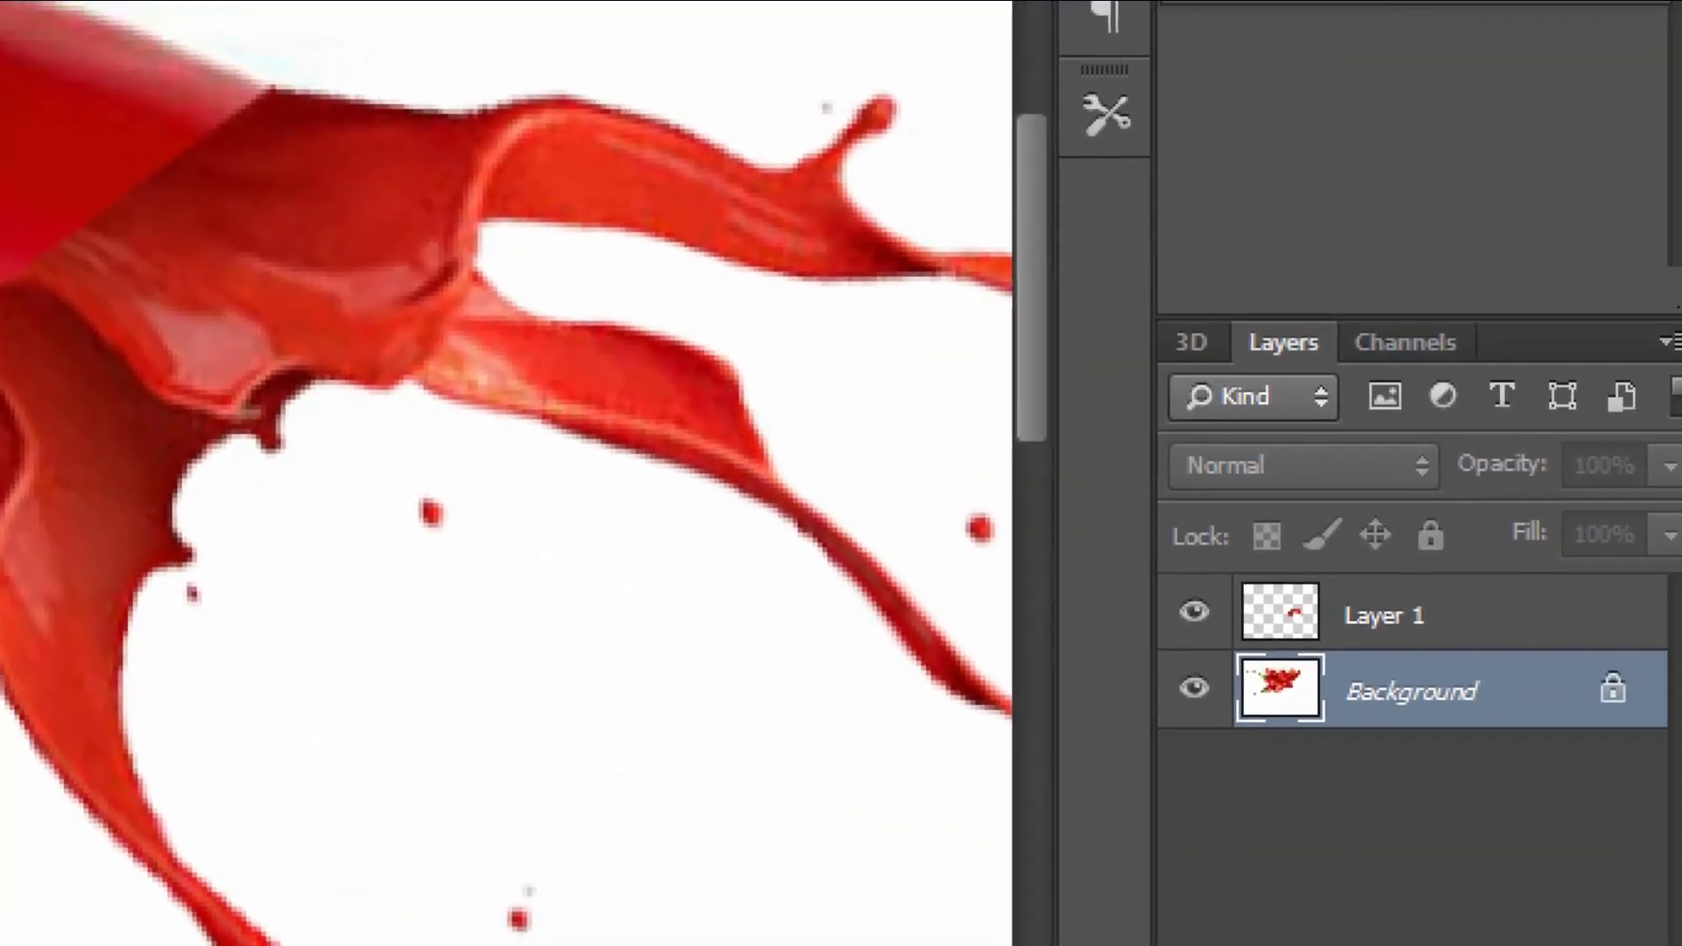
{"action": "left_click", "coordinate": [1581, 679]}
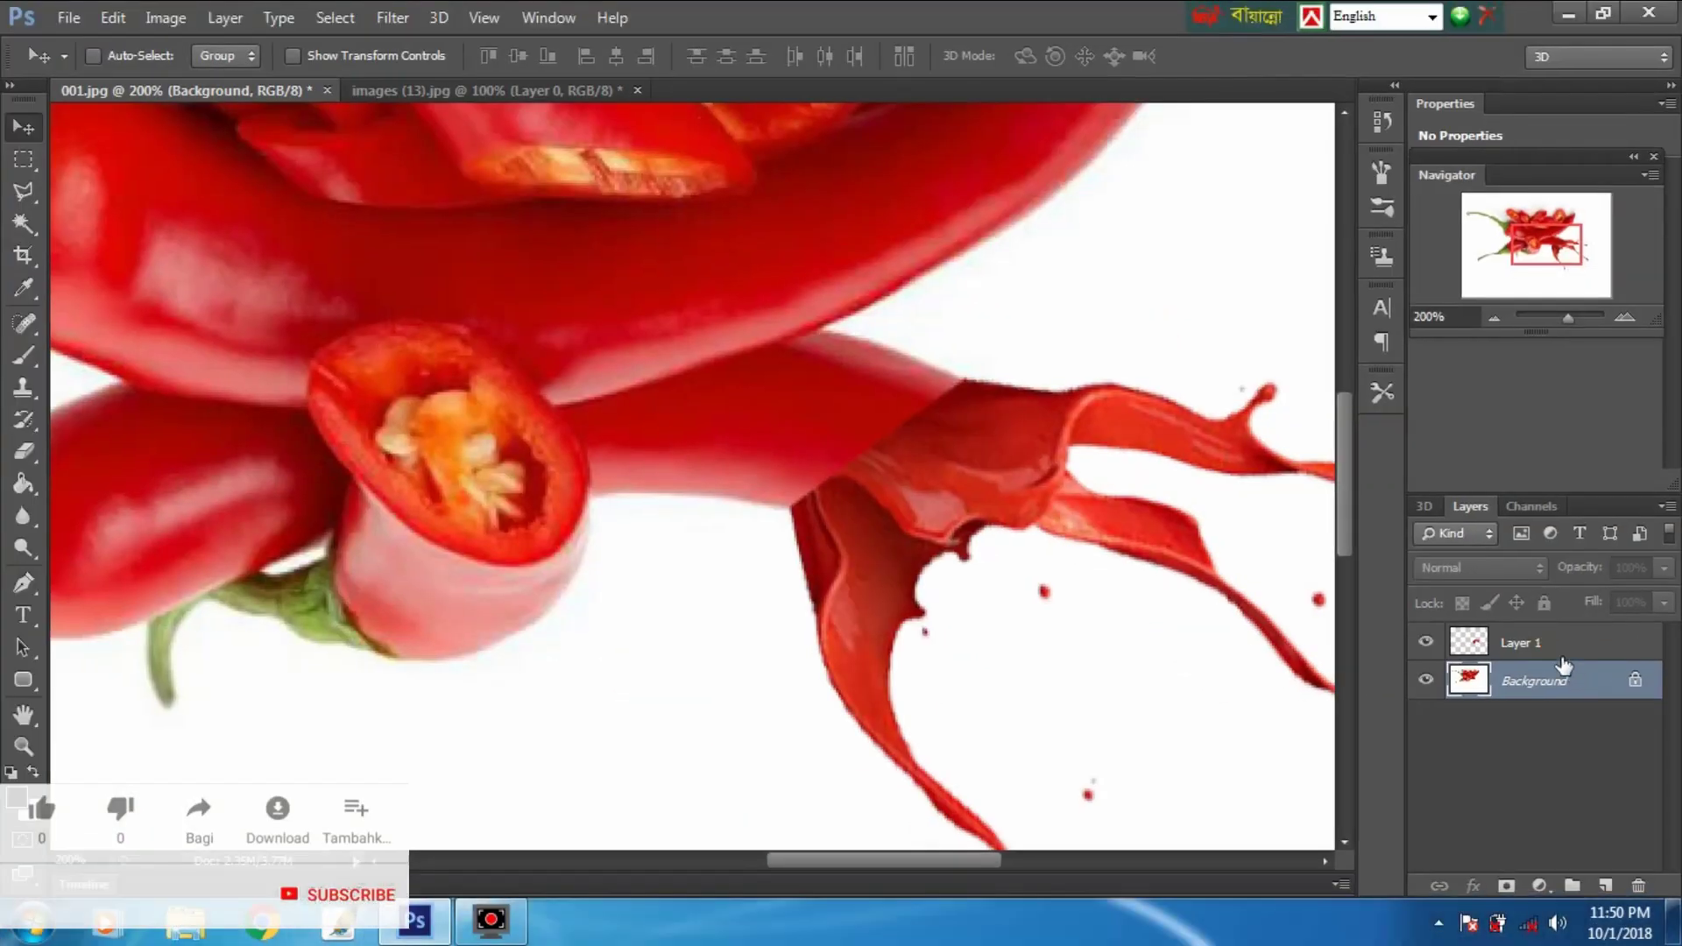
{"action": "left_click", "coordinate": [1559, 658]}
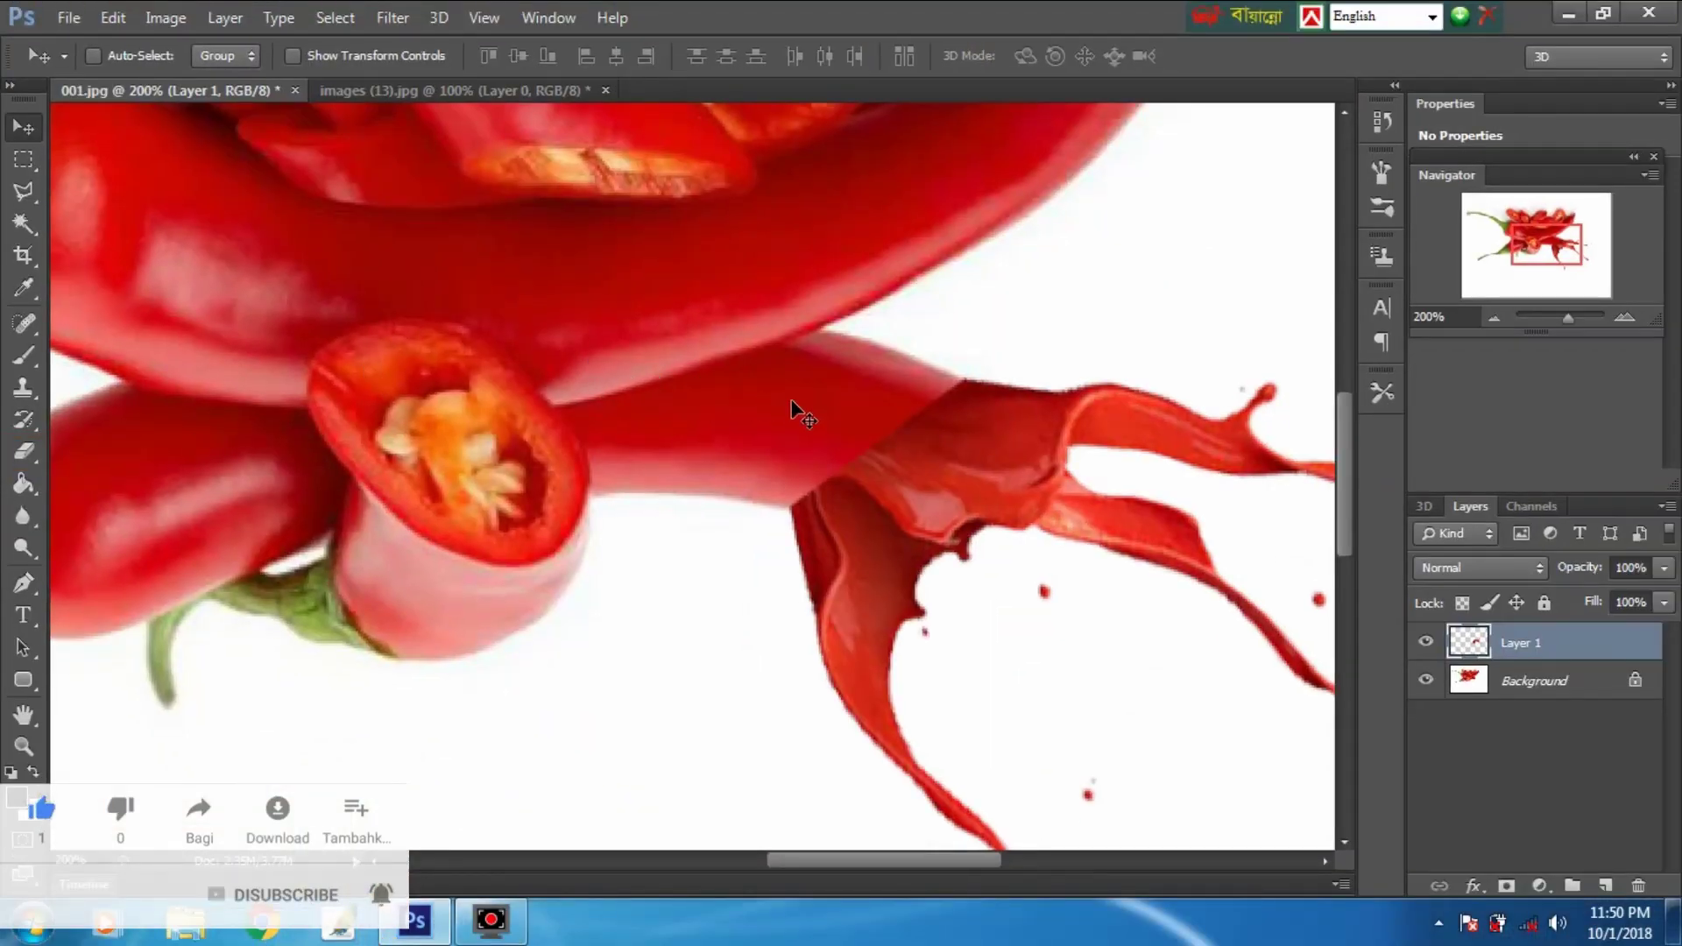
Erase the splash's hard edge along the chili's top with a soft round Eraser, shrinking the brush.
{"action": "left_click", "coordinate": [25, 451]}
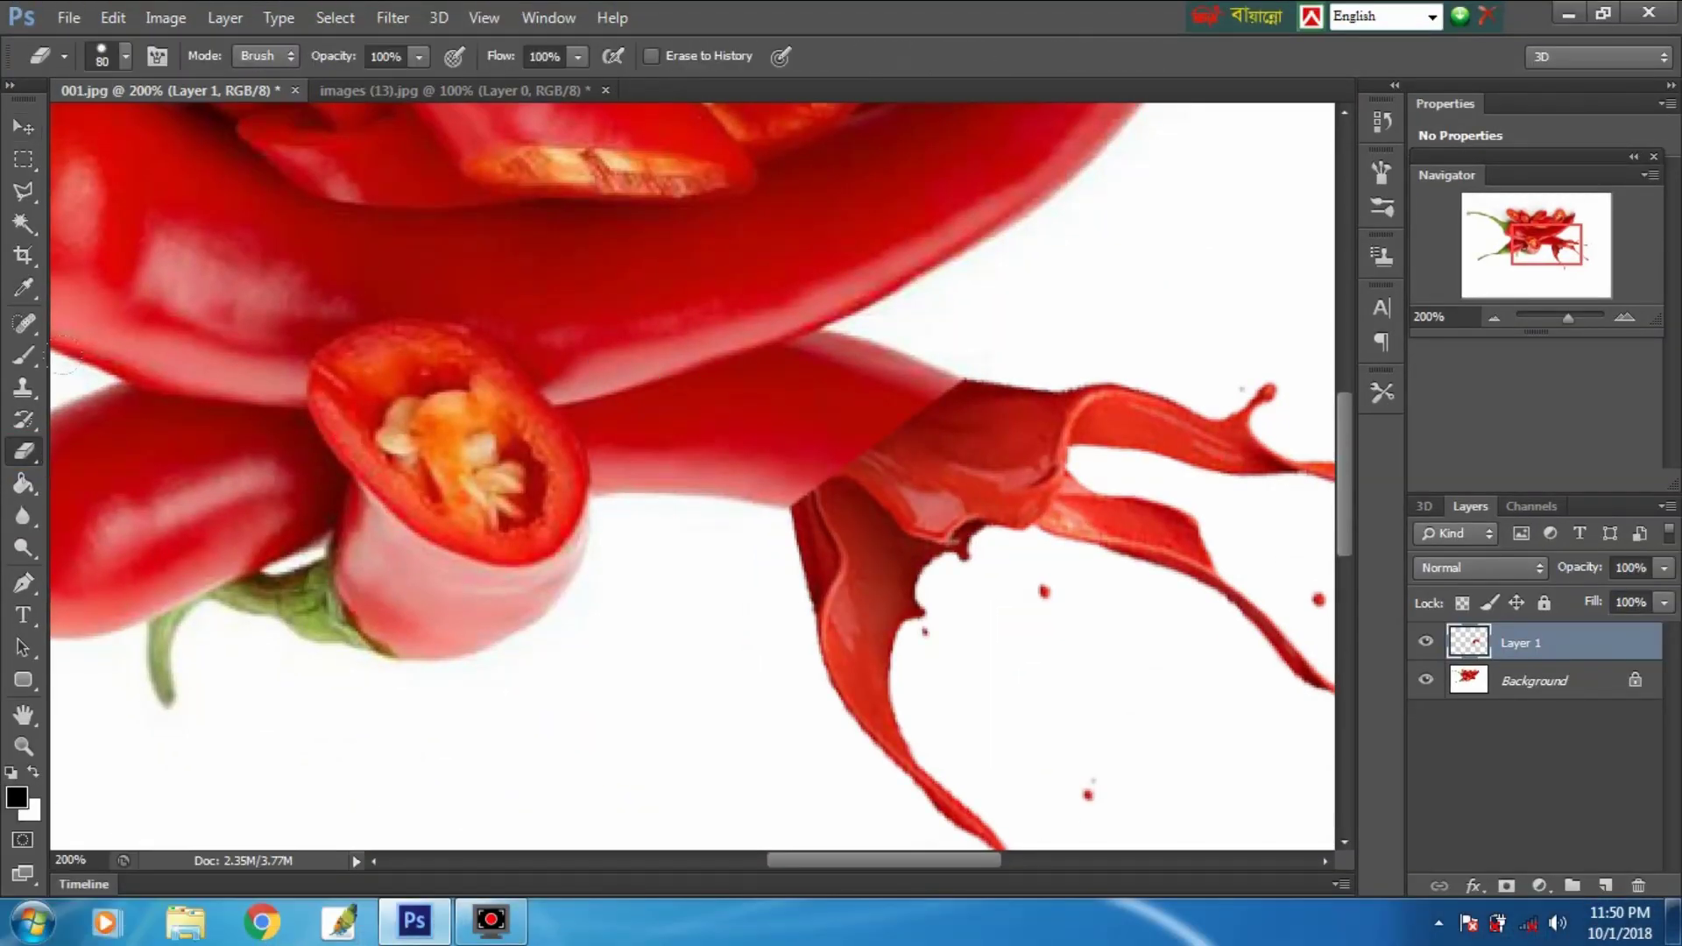
{"action": "right_click", "coordinate": [743, 405]}
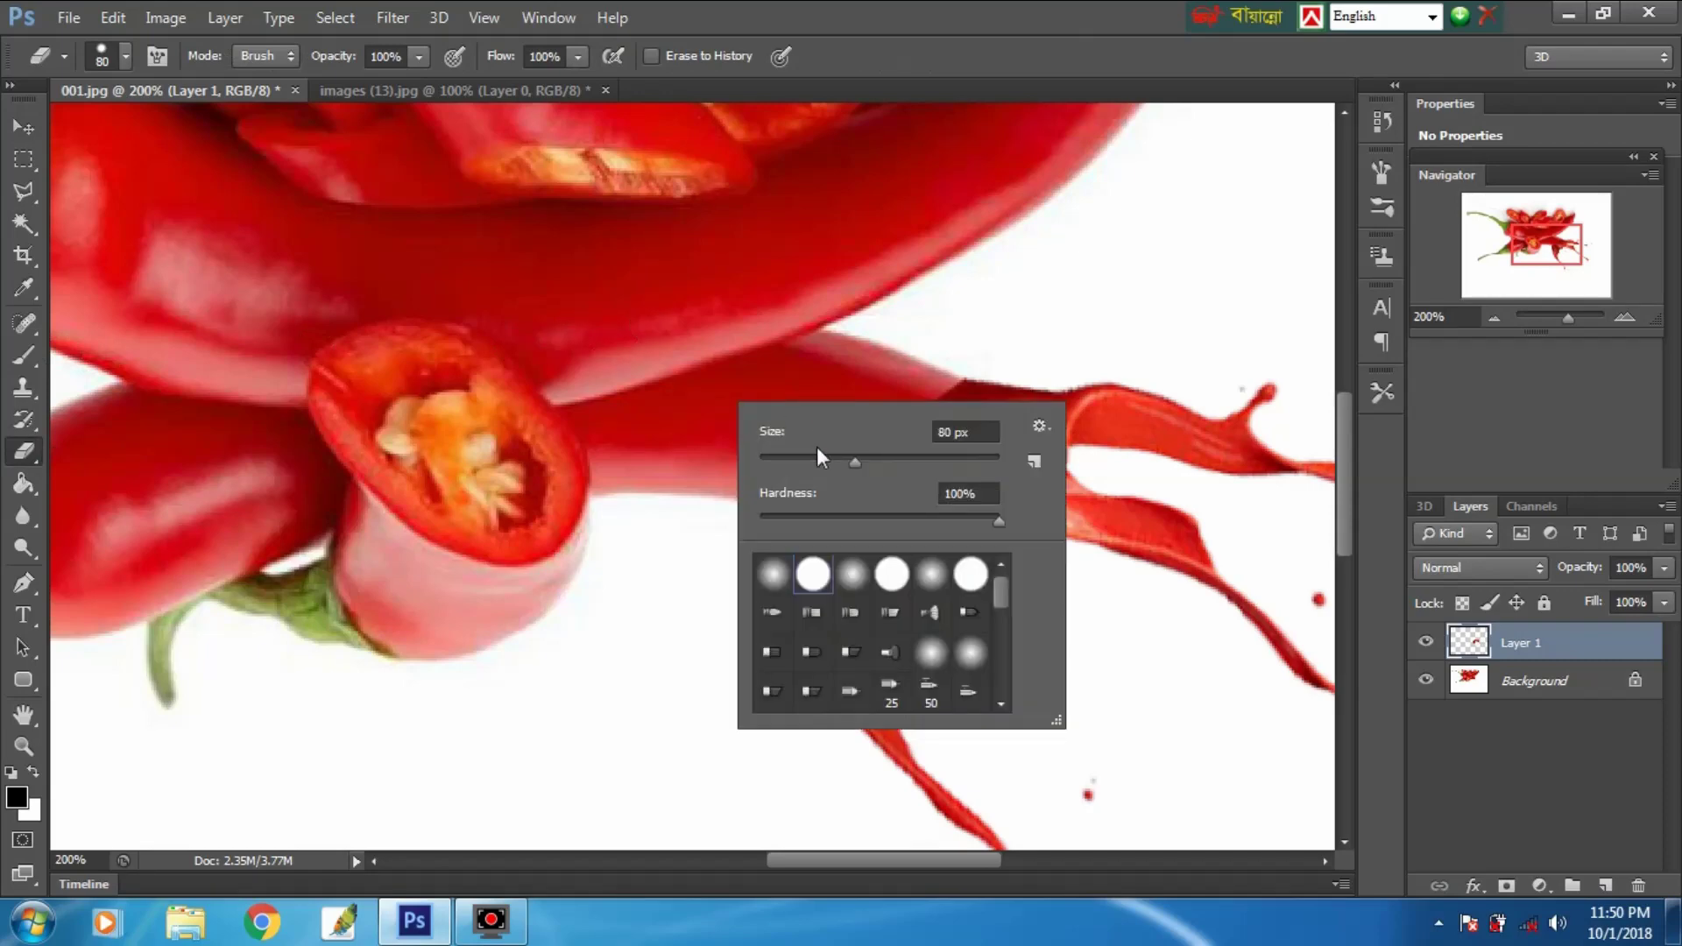
{"action": "left_click", "coordinate": [774, 574]}
{"action": "left_click", "coordinate": [636, 540]}
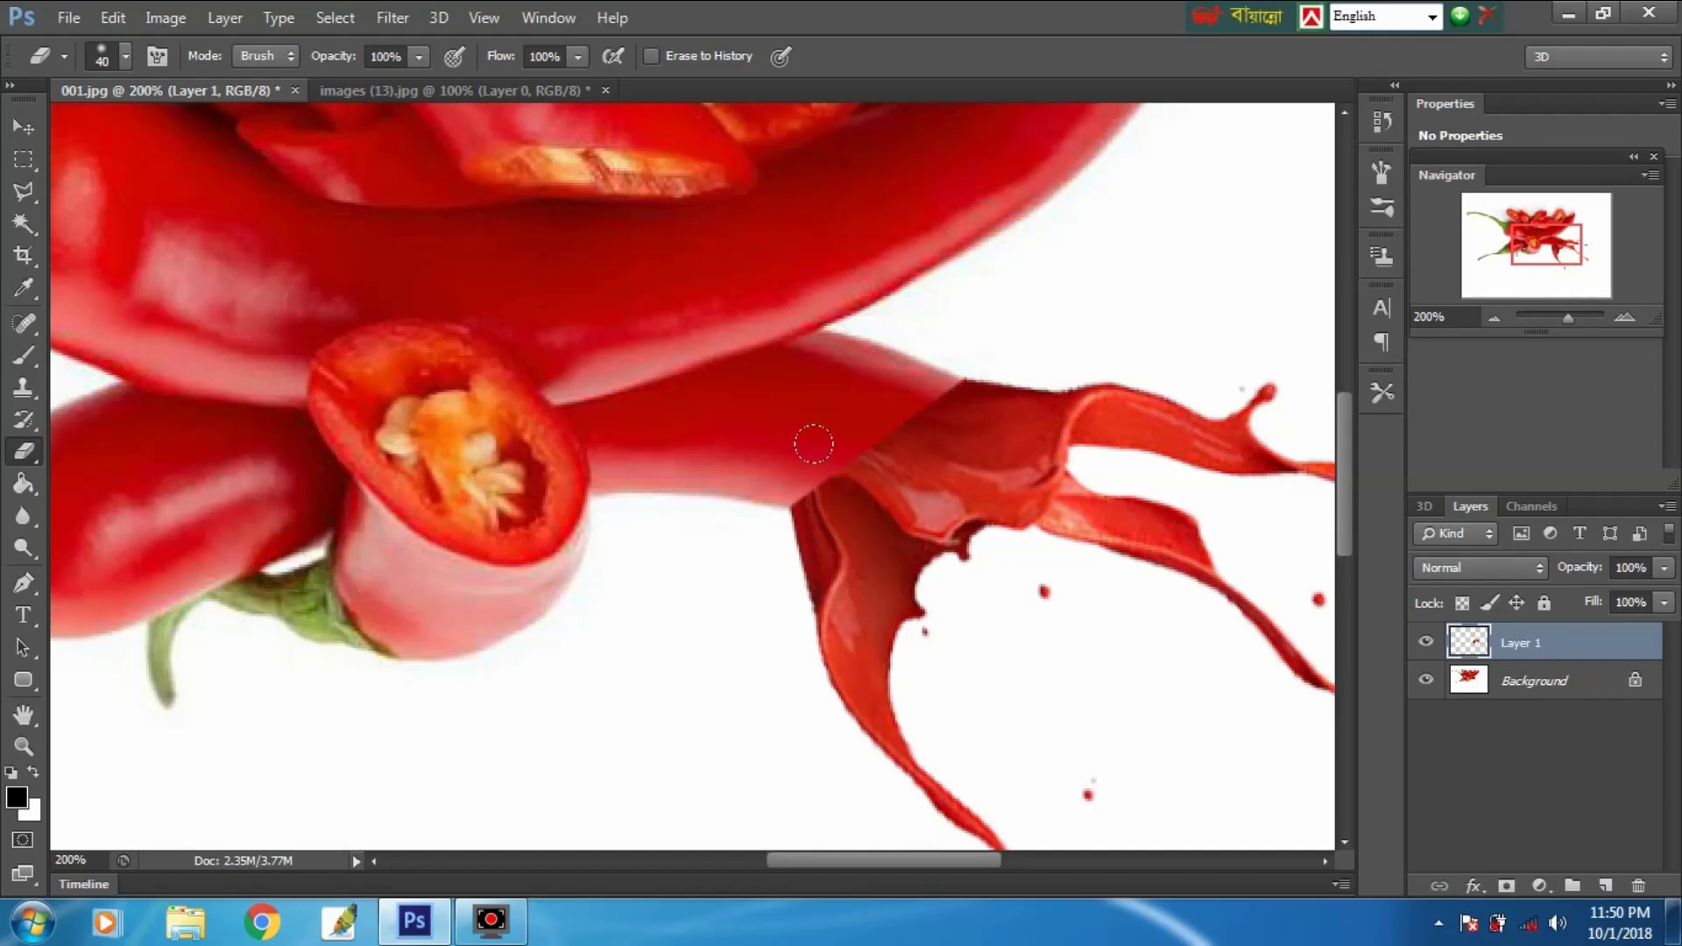
{"action": "left_click_drag", "start_coordinate": [960, 407], "coordinate": [893, 399]}
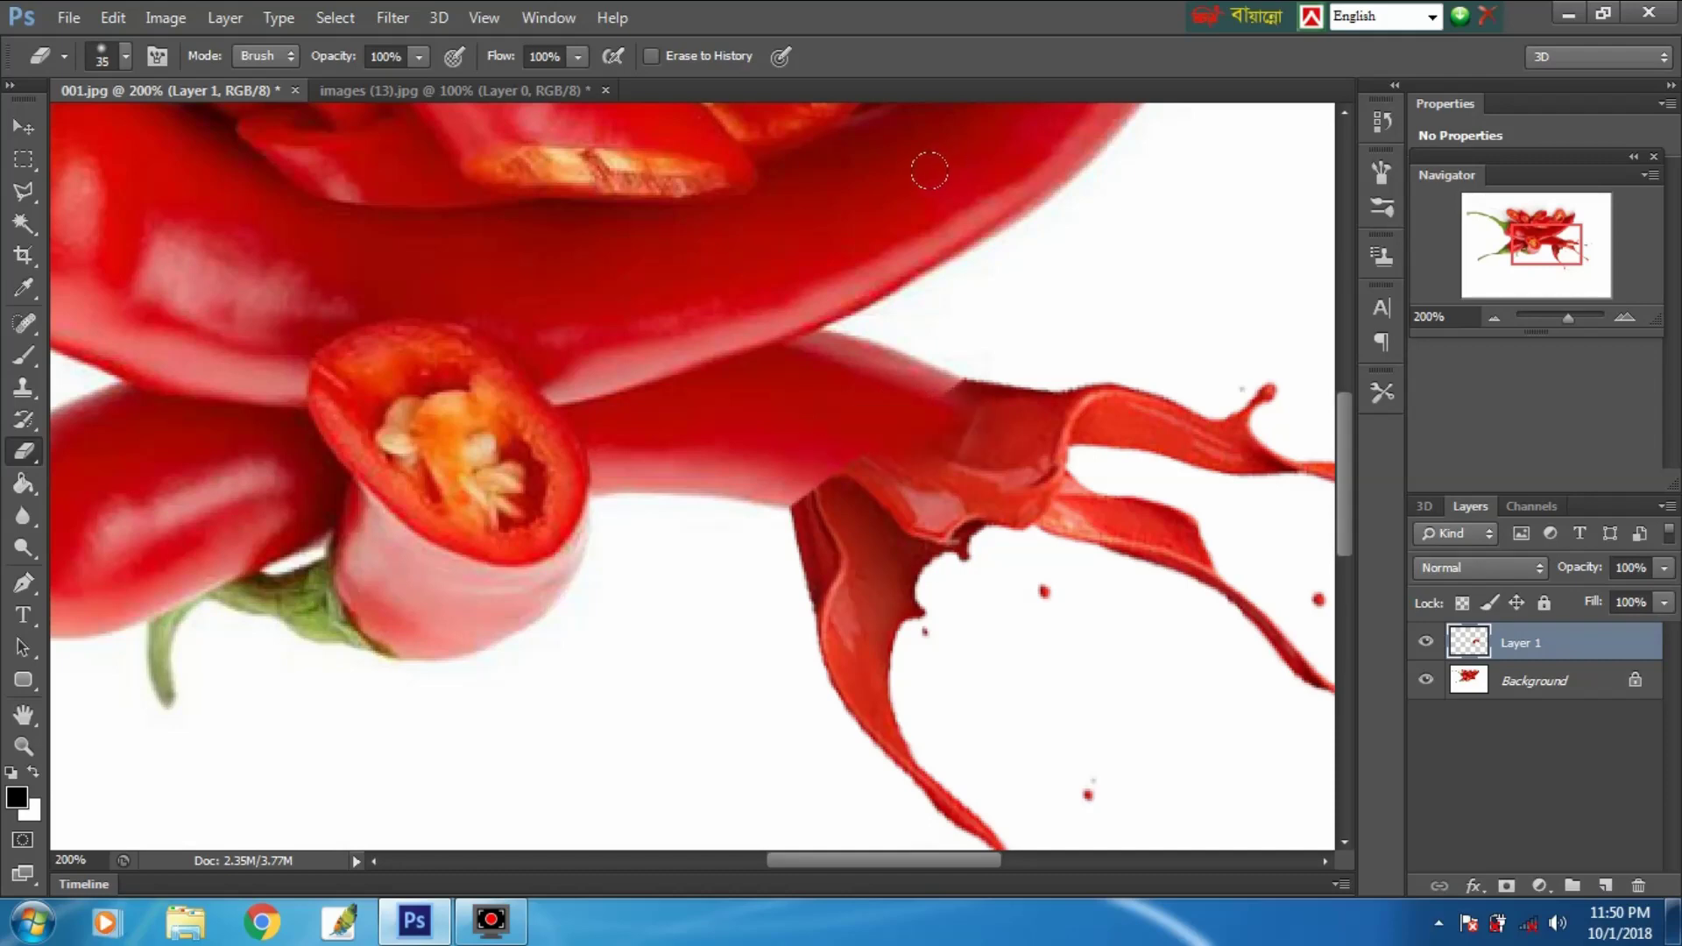
{"action": "key", "text": "bracketleft"}
{"action": "key", "text": "bracketleft"}
{"action": "key", "text": "bracketleft"}
{"action": "mouse_move", "coordinate": [752, 505]}
{"action": "left_mouse_down"}
{"action": "mouse_move", "coordinate": [858, 464]}
{"action": "mouse_move", "coordinate": [796, 487]}
{"action": "mouse_move", "coordinate": [951, 399]}
{"action": "left_mouse_up"}
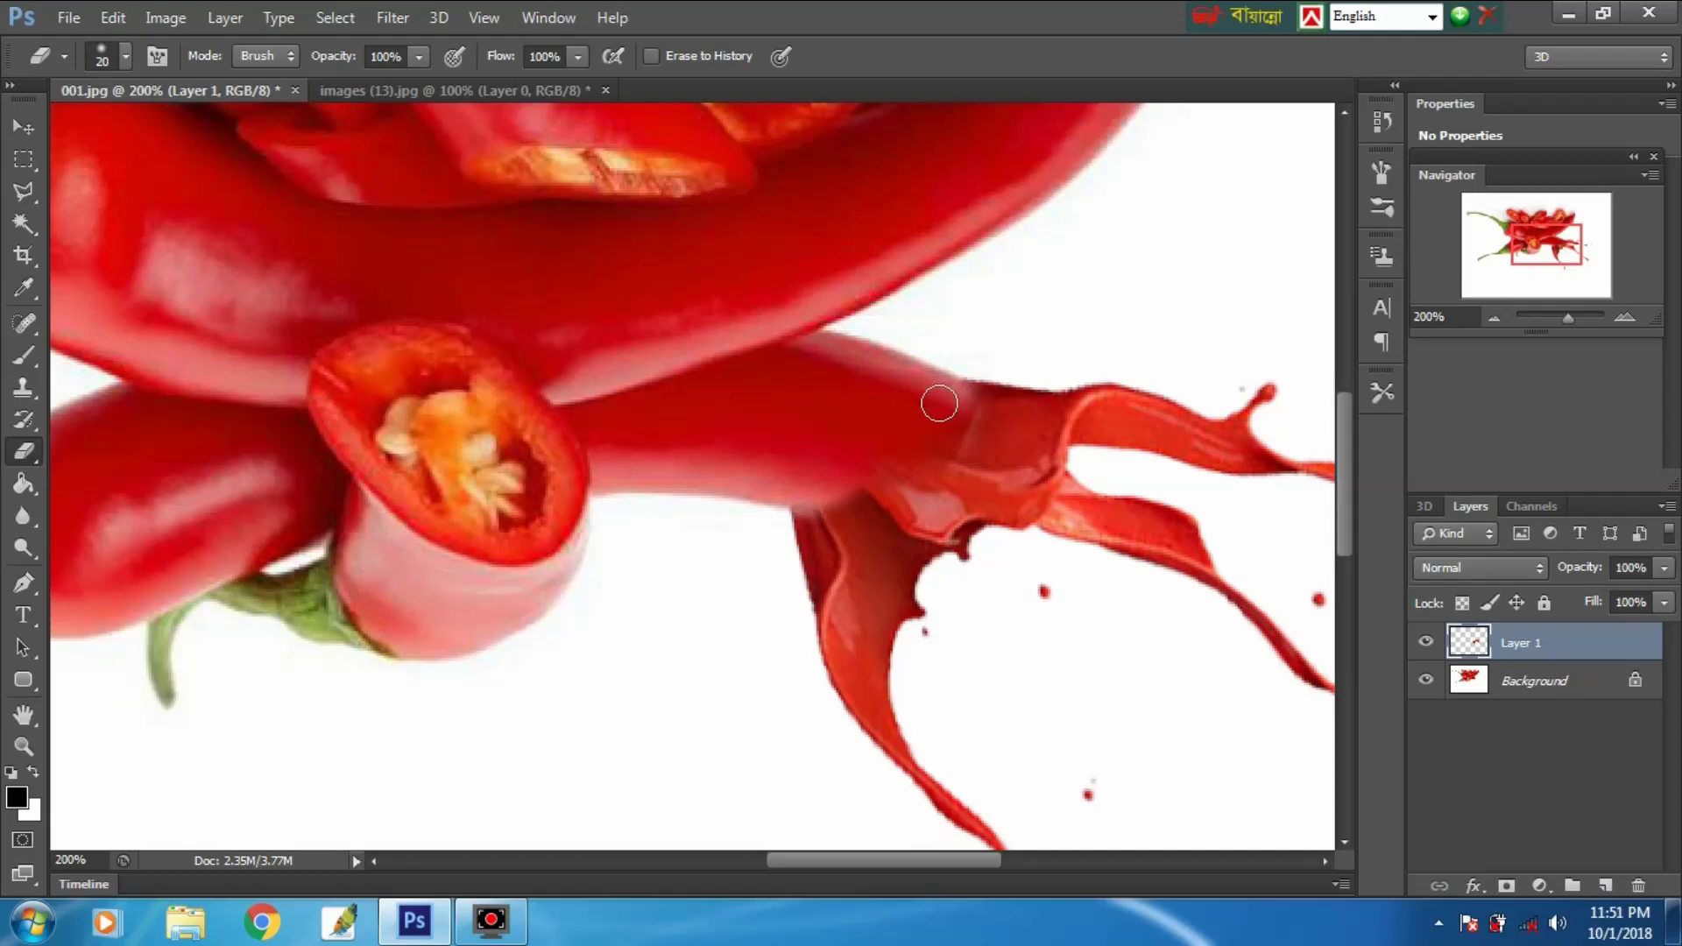
Warp the splash again, lifting its left edge and nudging its top edge onto the chili.
{"action": "key", "text": "v"}
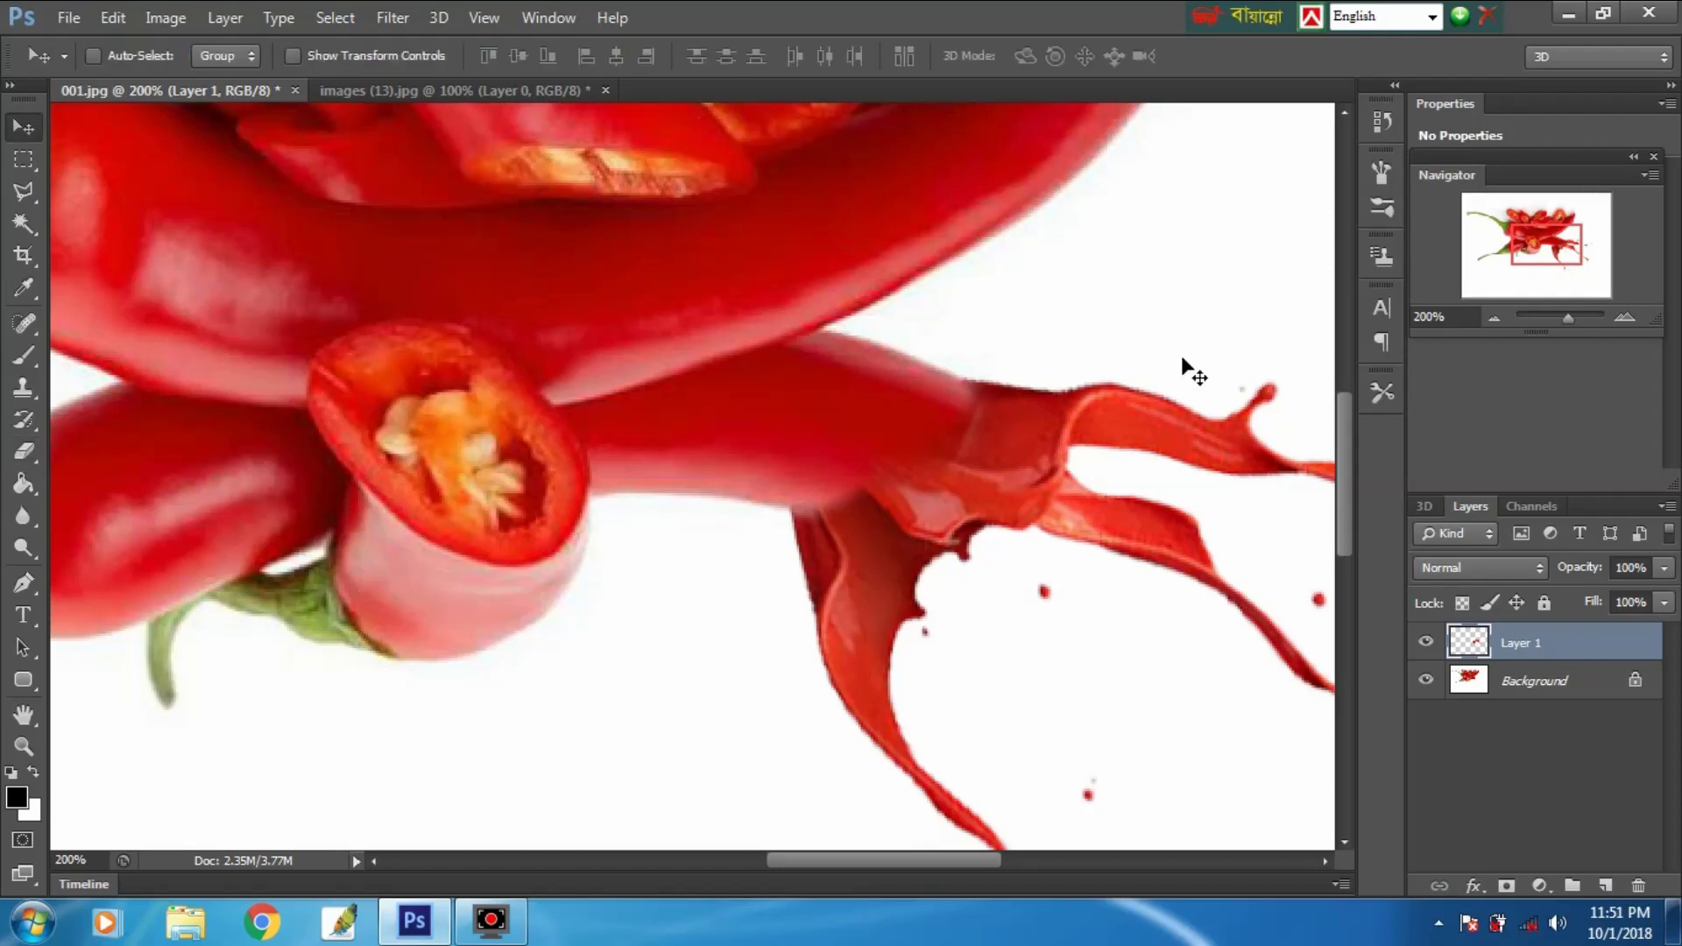
{"action": "key", "text": "ctrl+t"}
{"action": "right_click", "coordinate": [943, 434]}
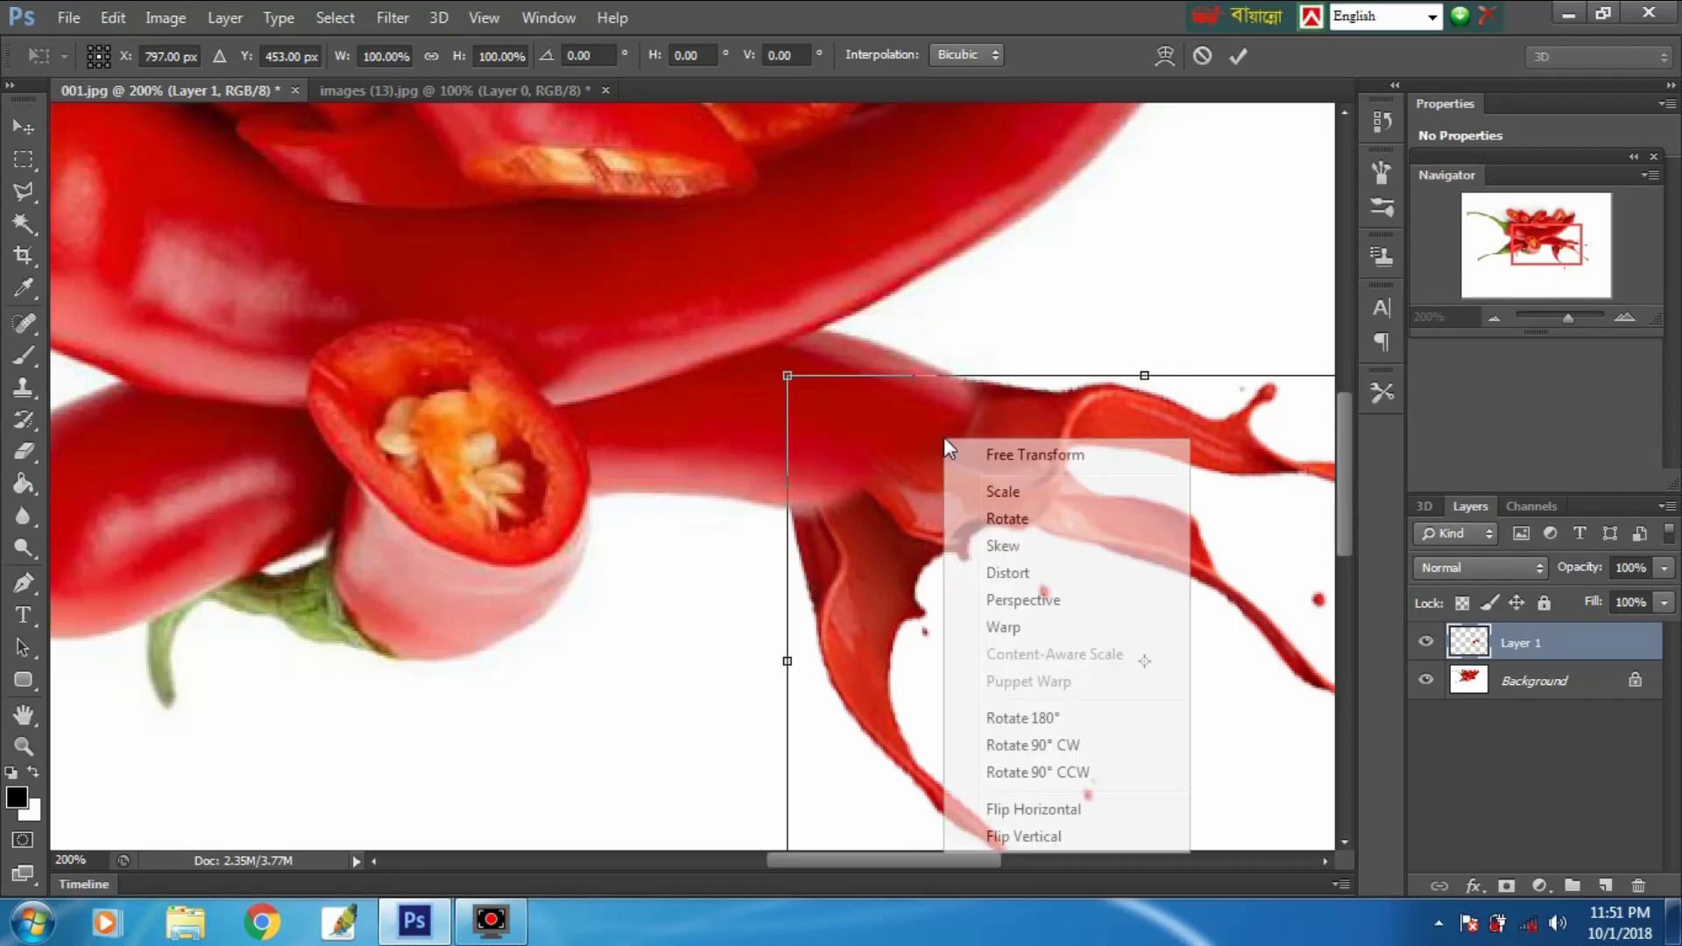
{"action": "left_click", "coordinate": [996, 628]}
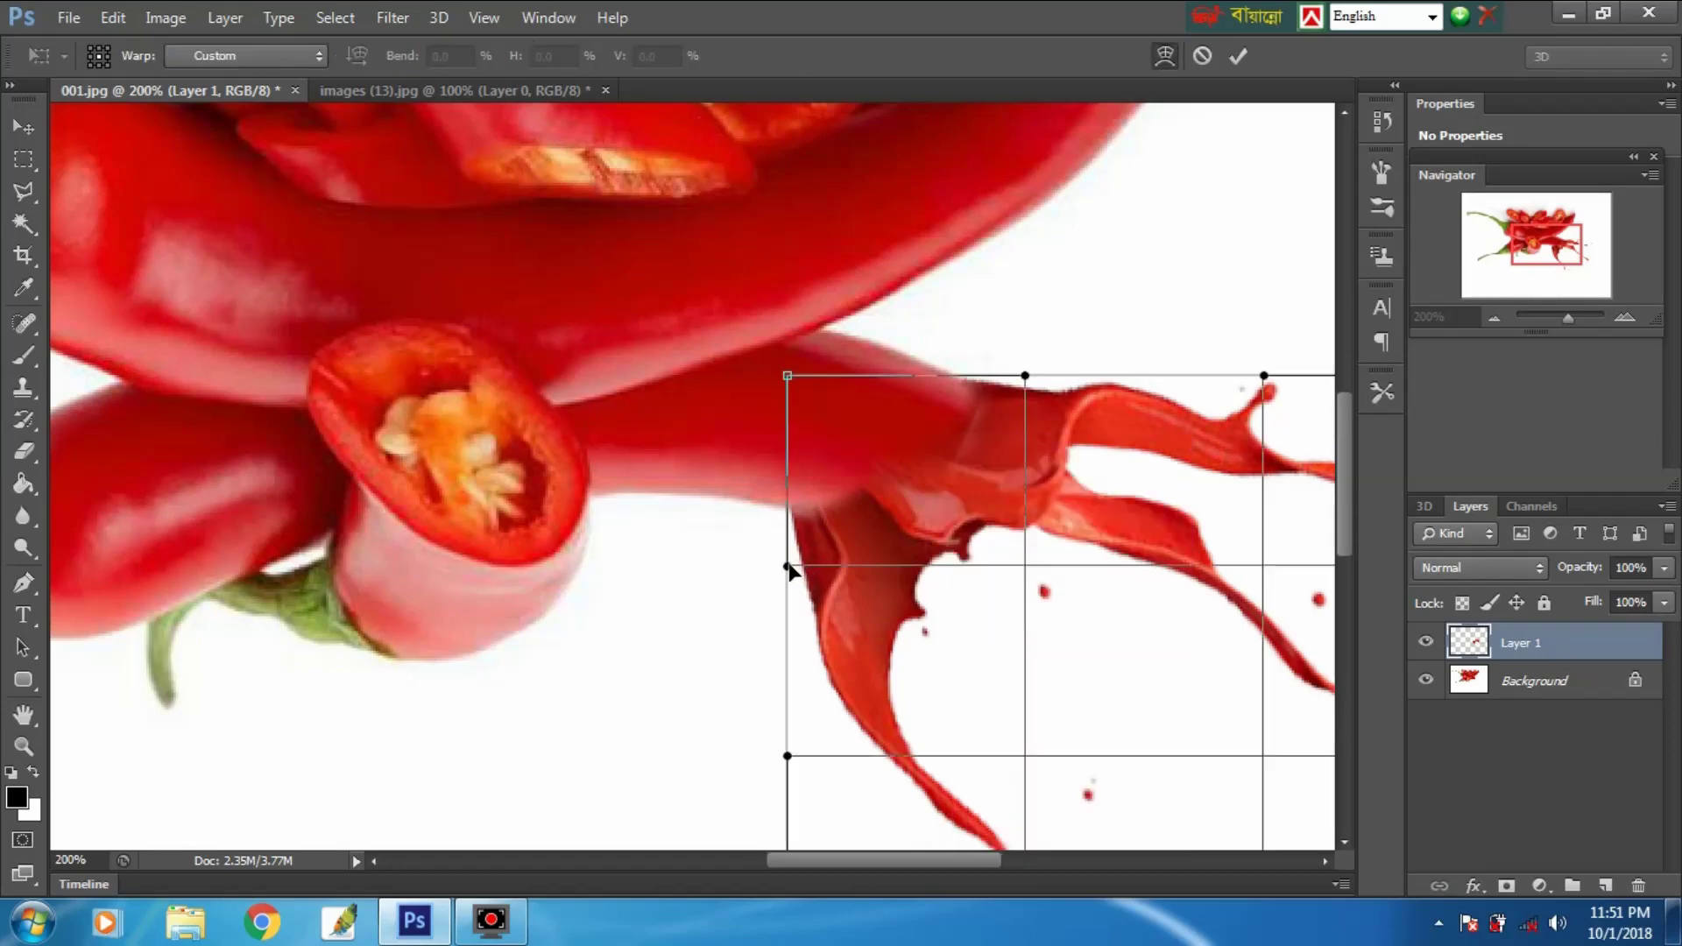
{"action": "left_click_drag", "start_coordinate": [790, 572], "coordinate": [859, 523]}
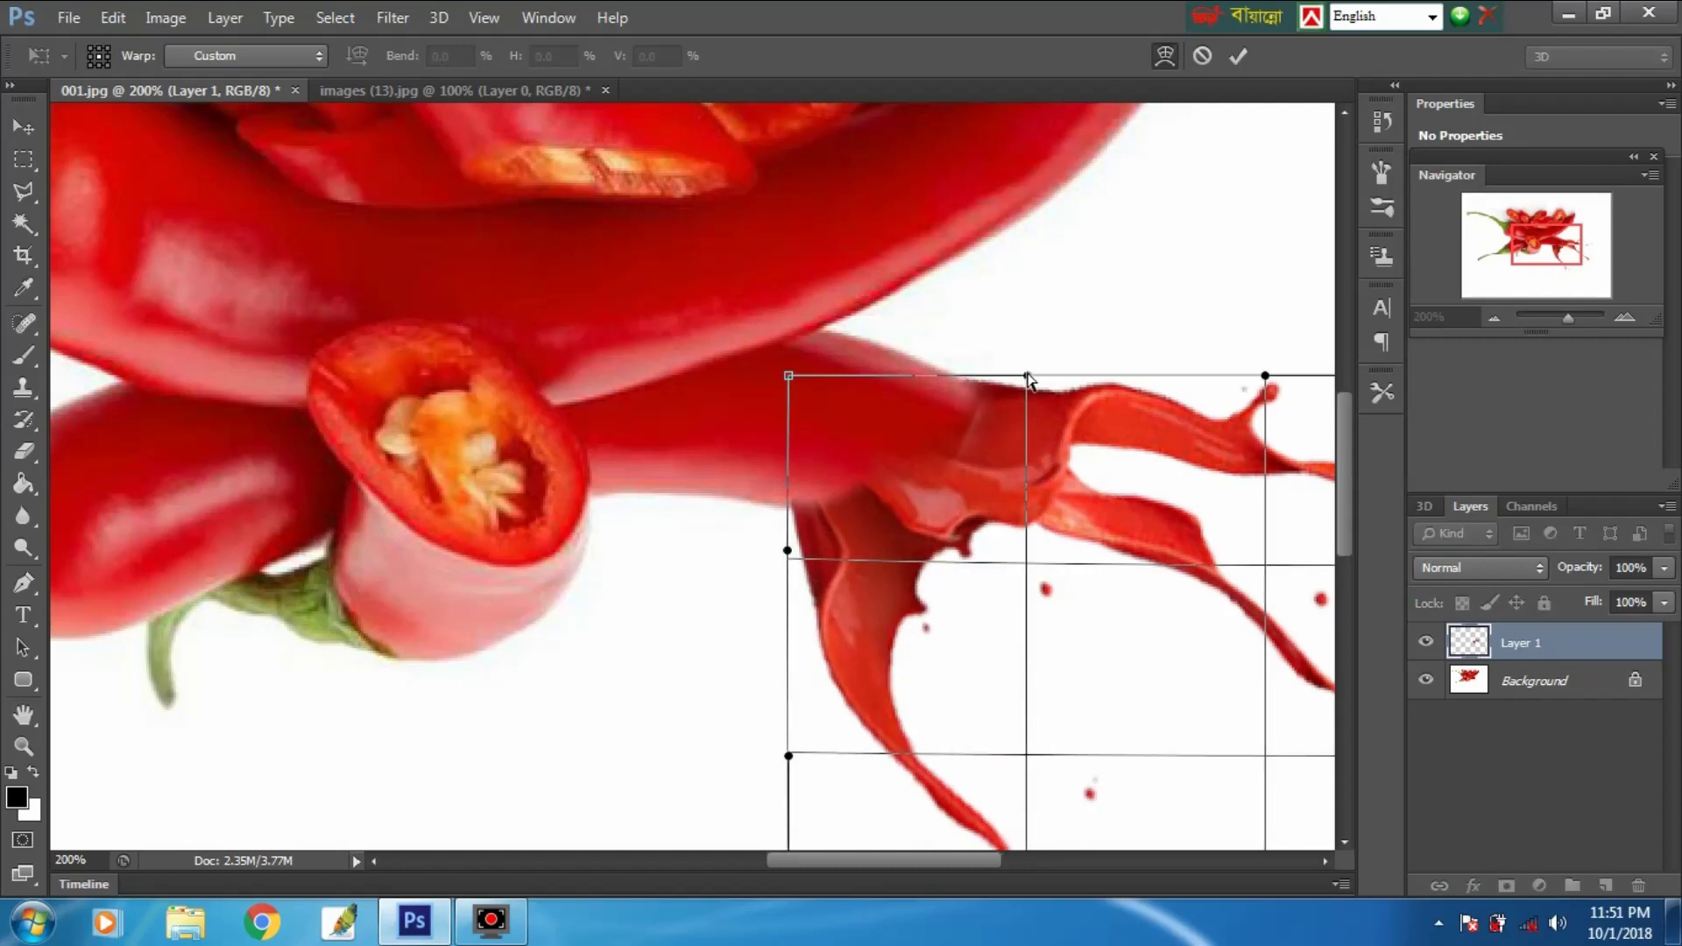
{"action": "left_click_drag", "start_coordinate": [1026, 377], "coordinate": [1017, 372]}
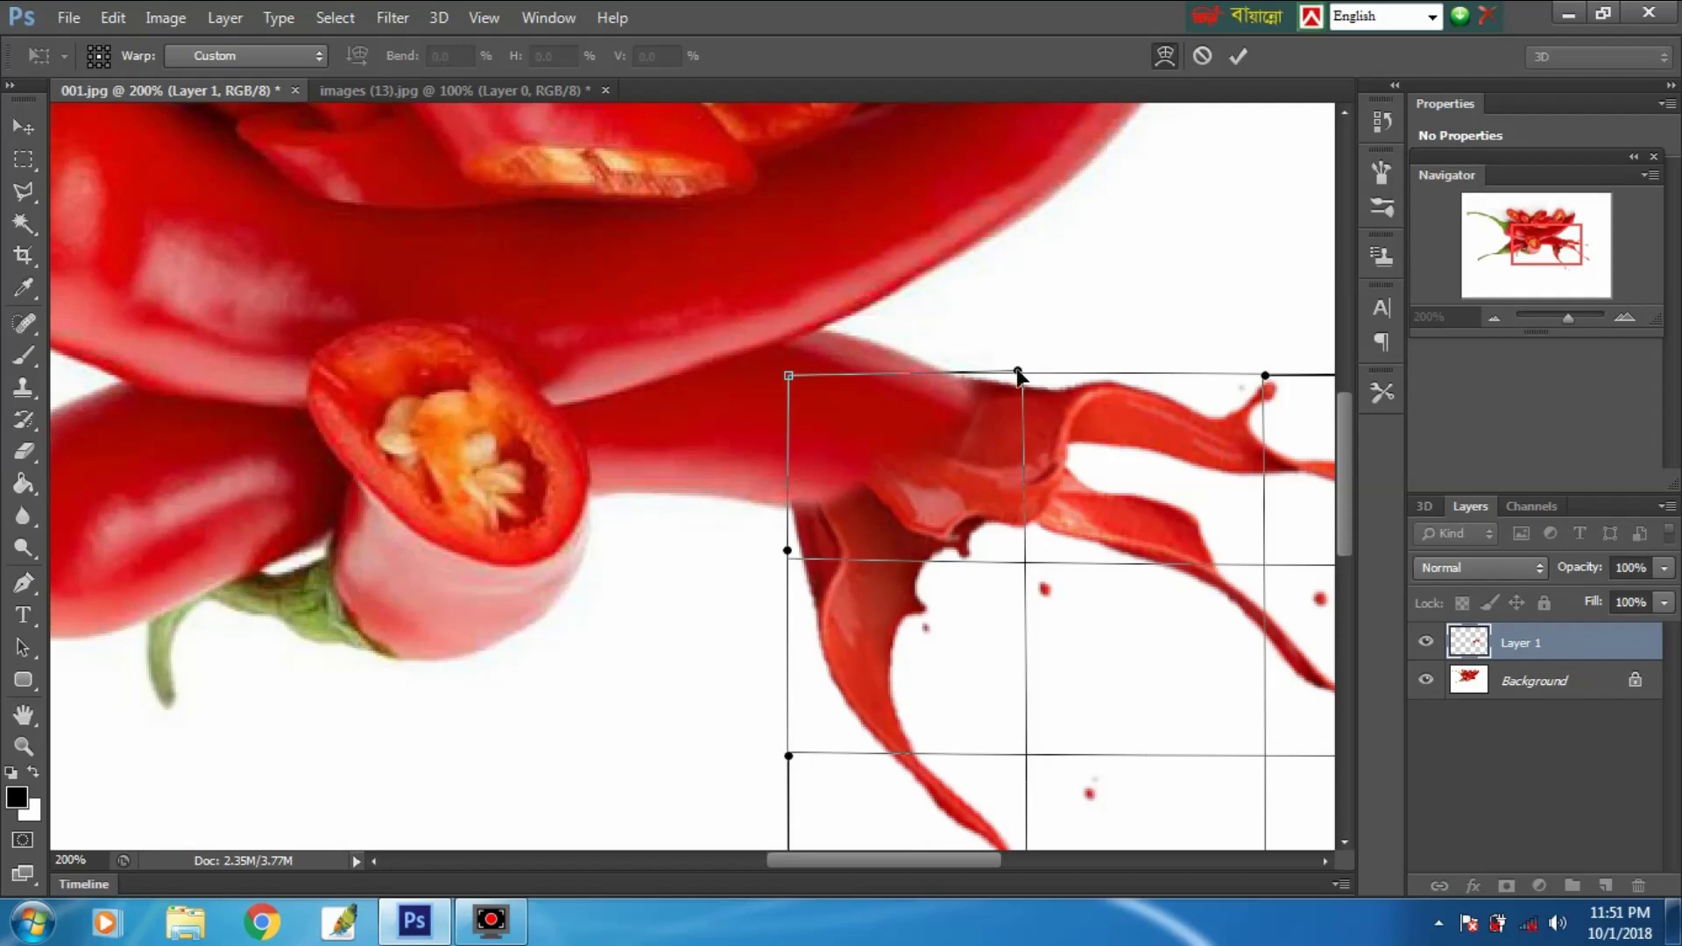
{"action": "key", "text": "Return"}
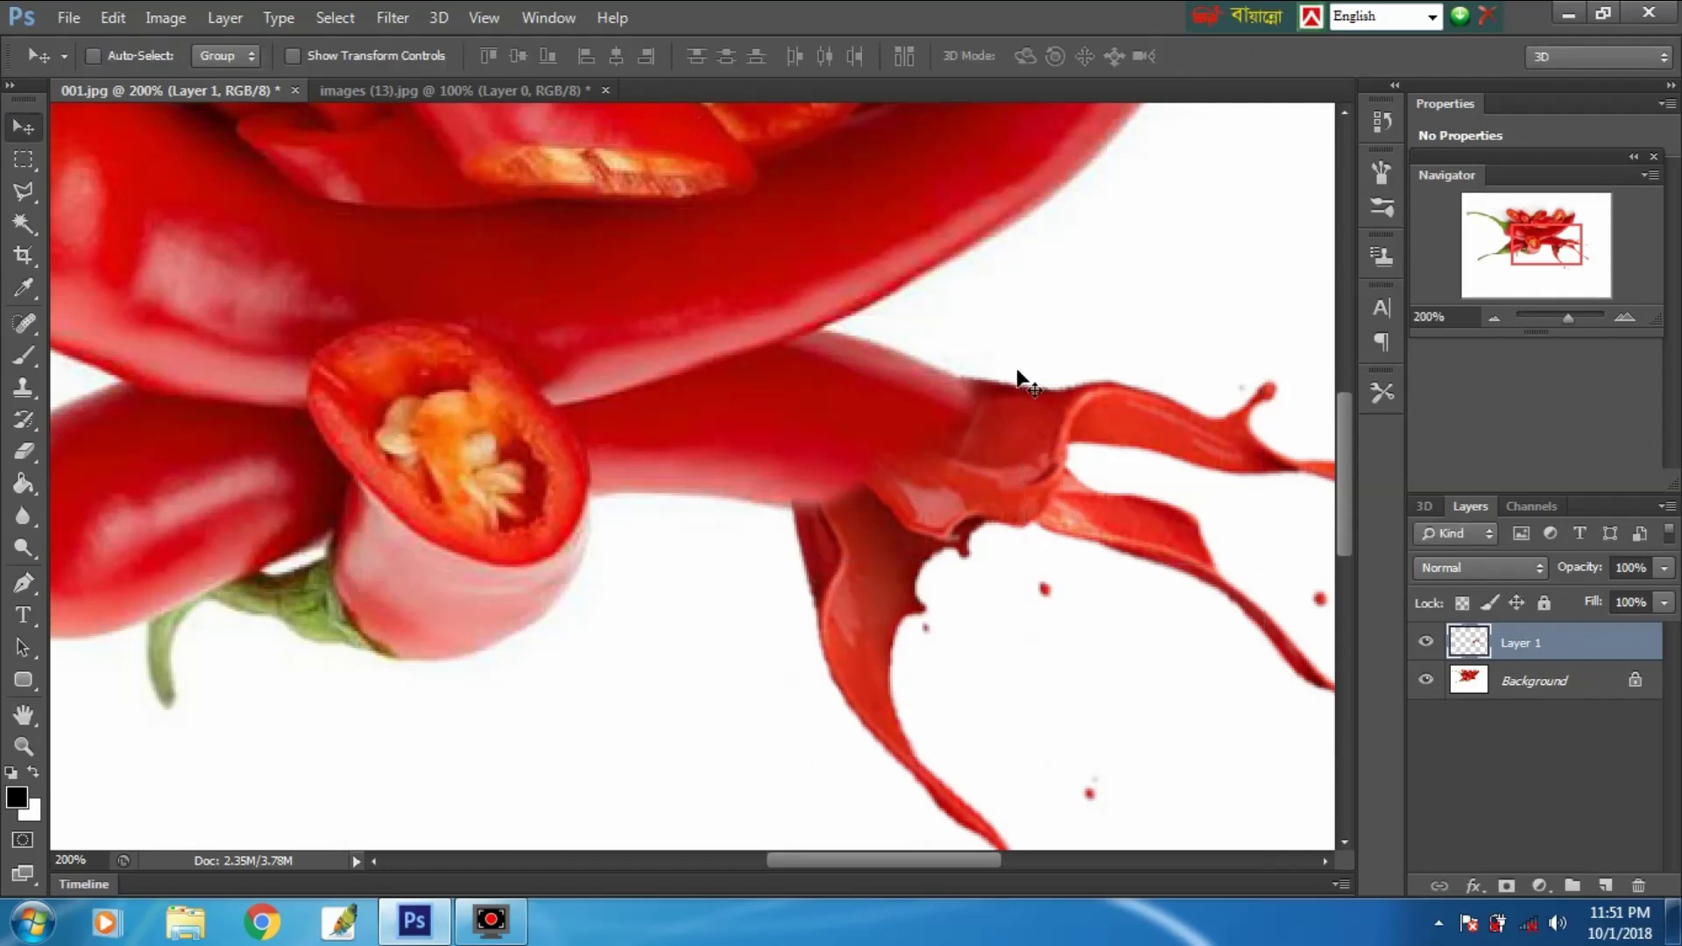
{"action": "key", "text": "ctrl+minus"}
{"action": "key", "text": "ctrl+minus"}
{"action": "key", "text": "ctrl+minus"}
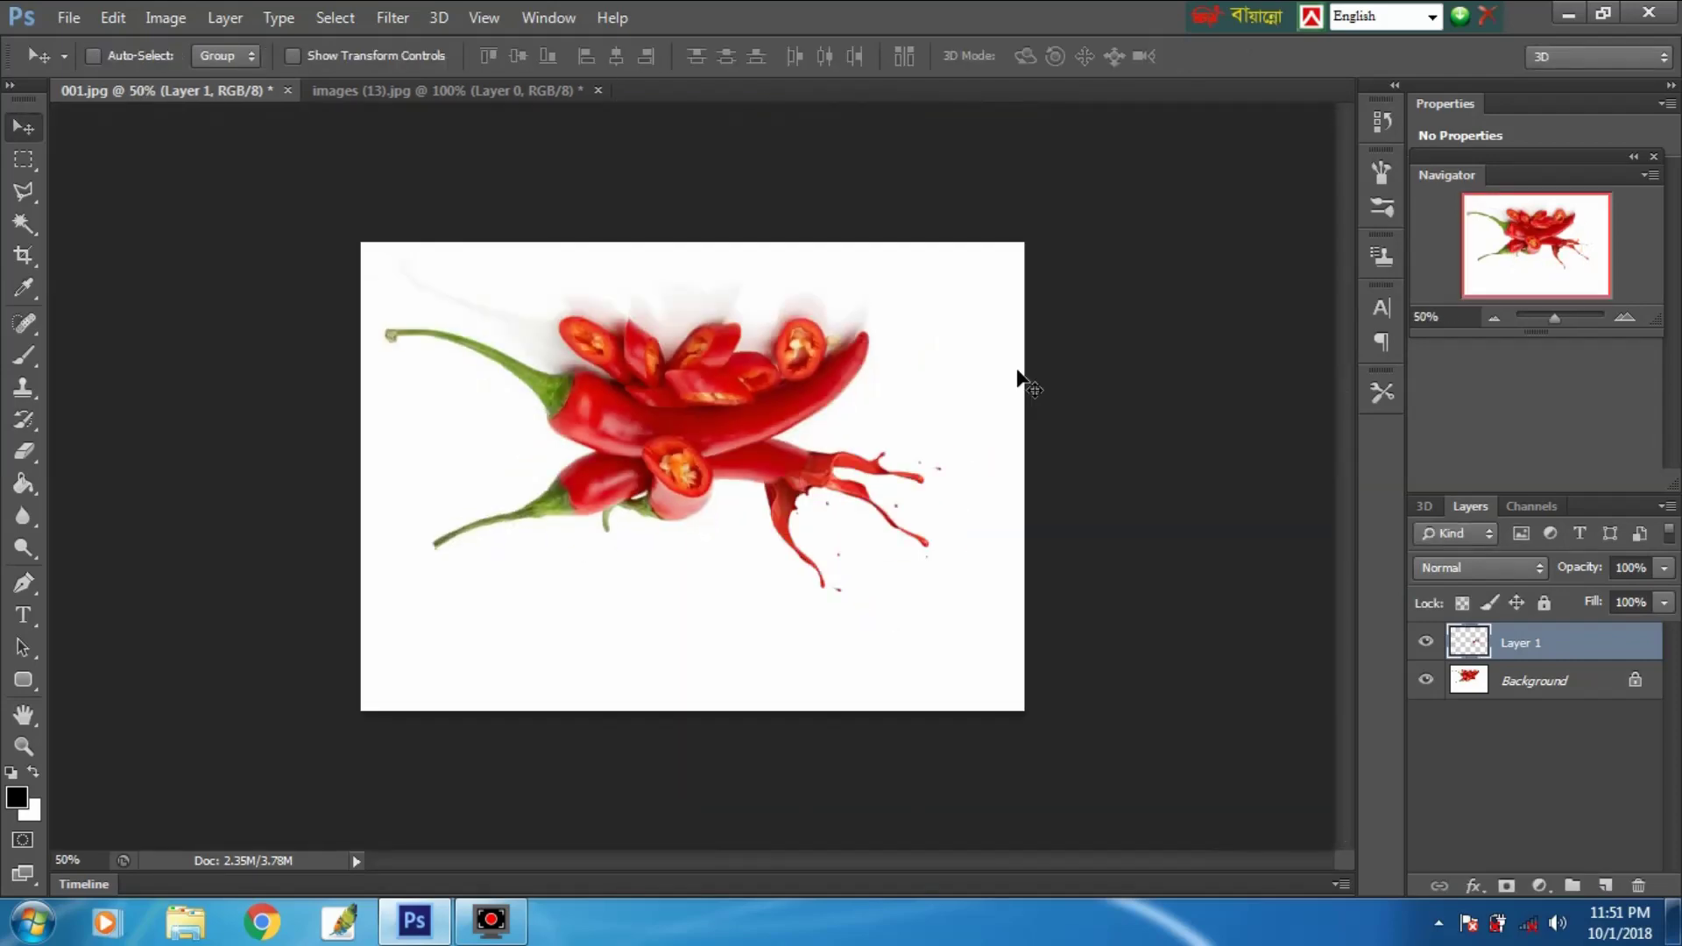